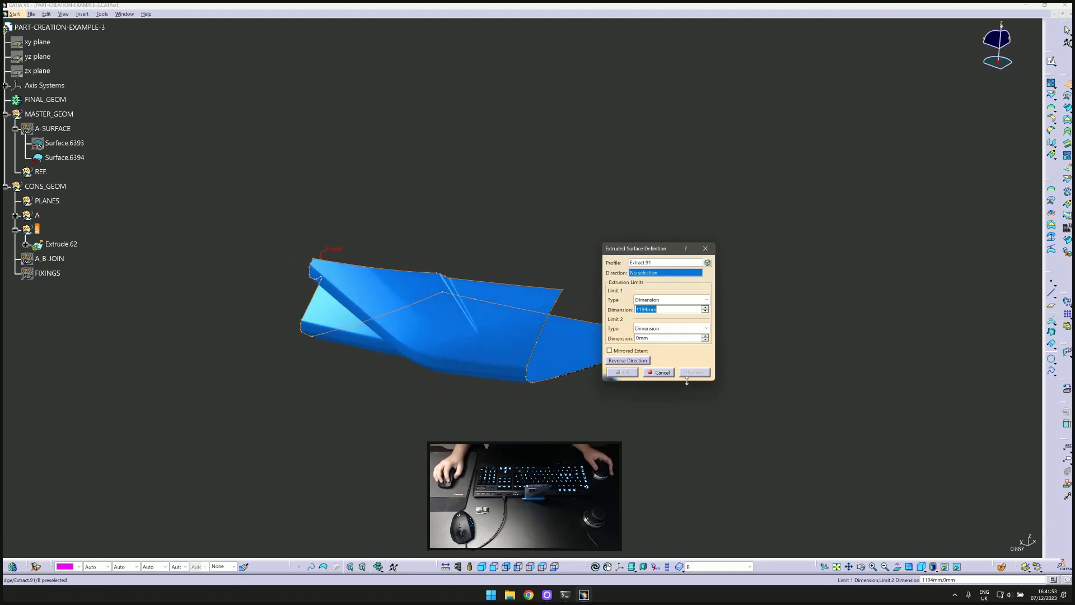
Extract the blue surface's tangent-continuous outer edge chain with Multiple Extract as the profile of a new extruded surface.
{"action": "left_click", "coordinate": [663, 373]}
{"action": "right_click", "coordinate": [679, 342]}
{"action": "left_click", "coordinate": [702, 319]}
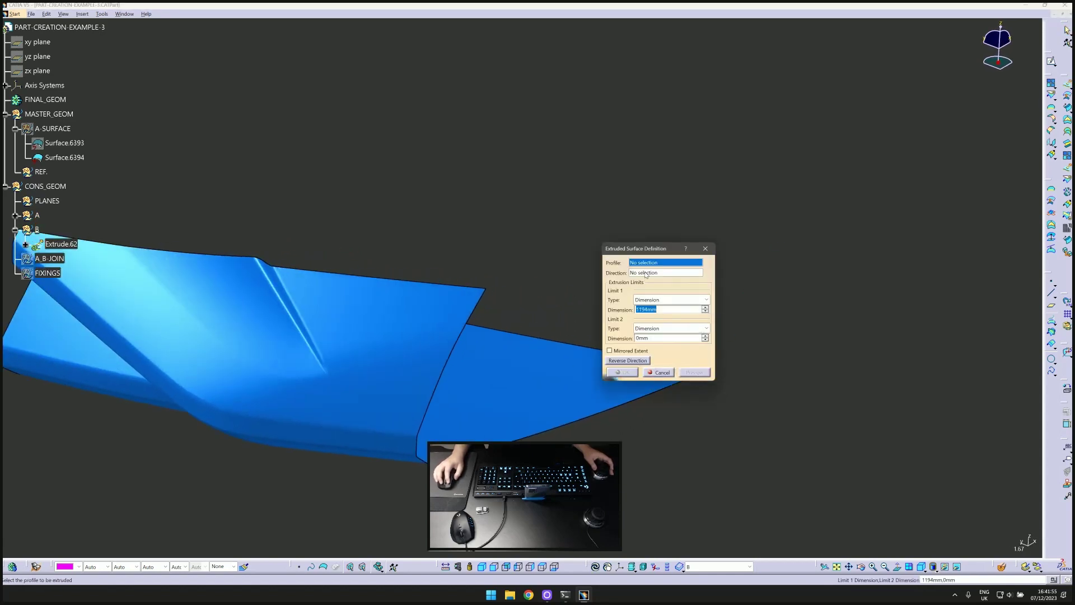
{"action": "right_click", "coordinate": [653, 264]}
{"action": "left_click", "coordinate": [702, 355]}
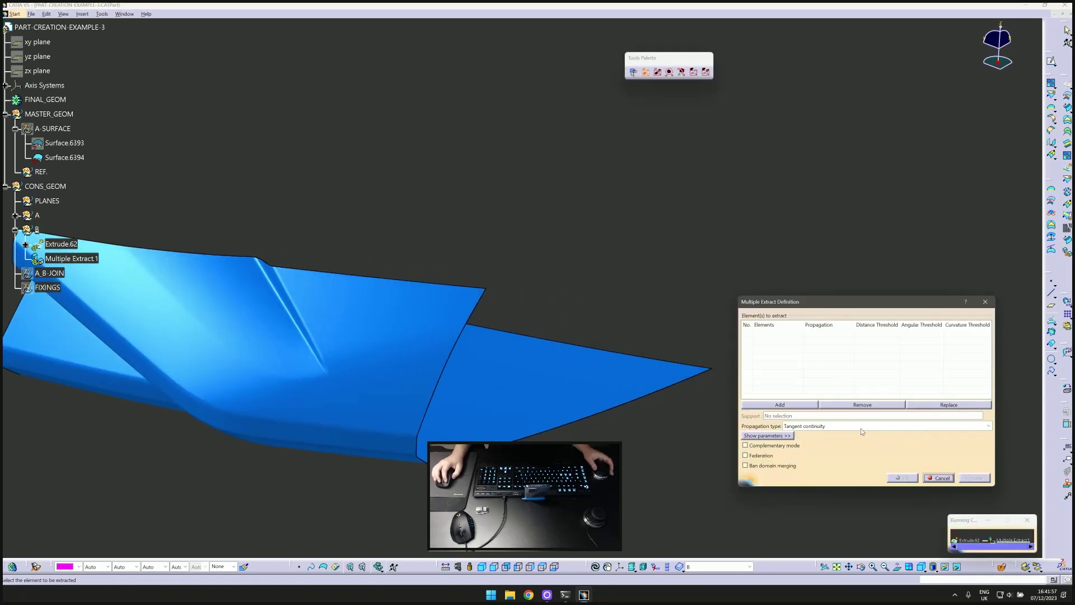
{"action": "left_click", "coordinate": [601, 409]}
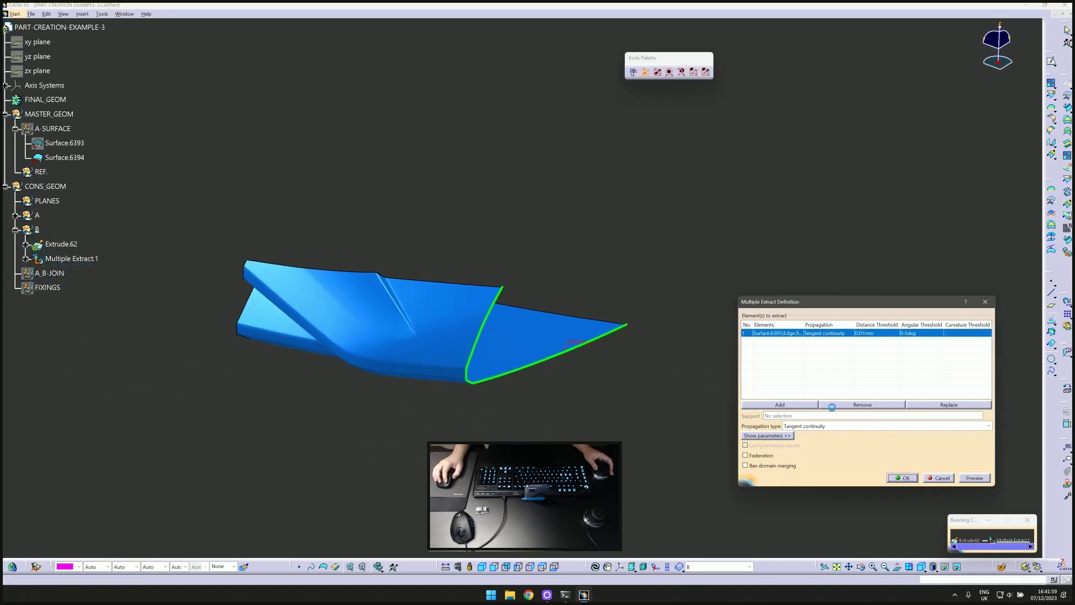
{"action": "left_click", "coordinate": [902, 478]}
Extrude the extracted edge chain 1194 mm along the X component.
{"action": "right_click", "coordinate": [671, 273]}
{"action": "left_click", "coordinate": [714, 309]}
{"action": "key", "text": "Return"}
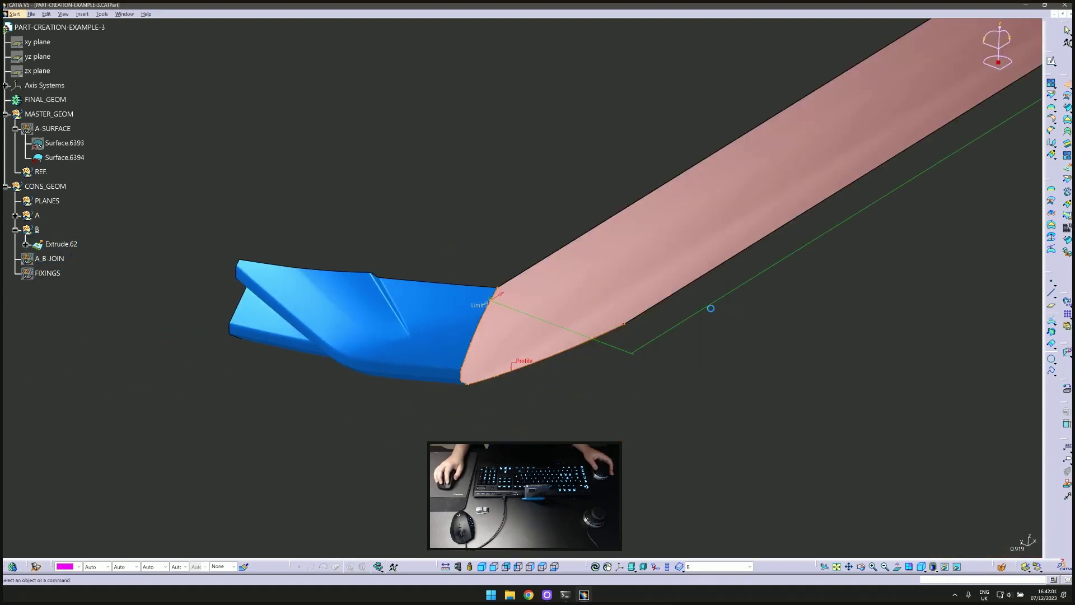
Extract the blue surface's stepped upper edge and extrude it 1194 mm along the X component.
{"action": "right_click", "coordinate": [687, 313]}
{"action": "left_click", "coordinate": [714, 288]}
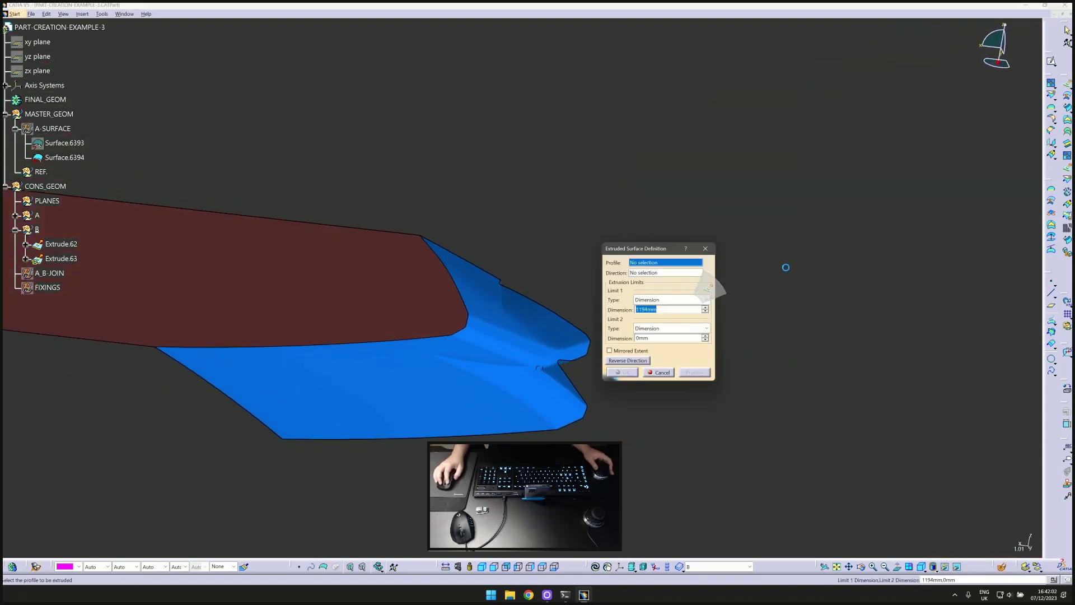
{"action": "right_click", "coordinate": [670, 261]}
{"action": "left_click", "coordinate": [713, 338]}
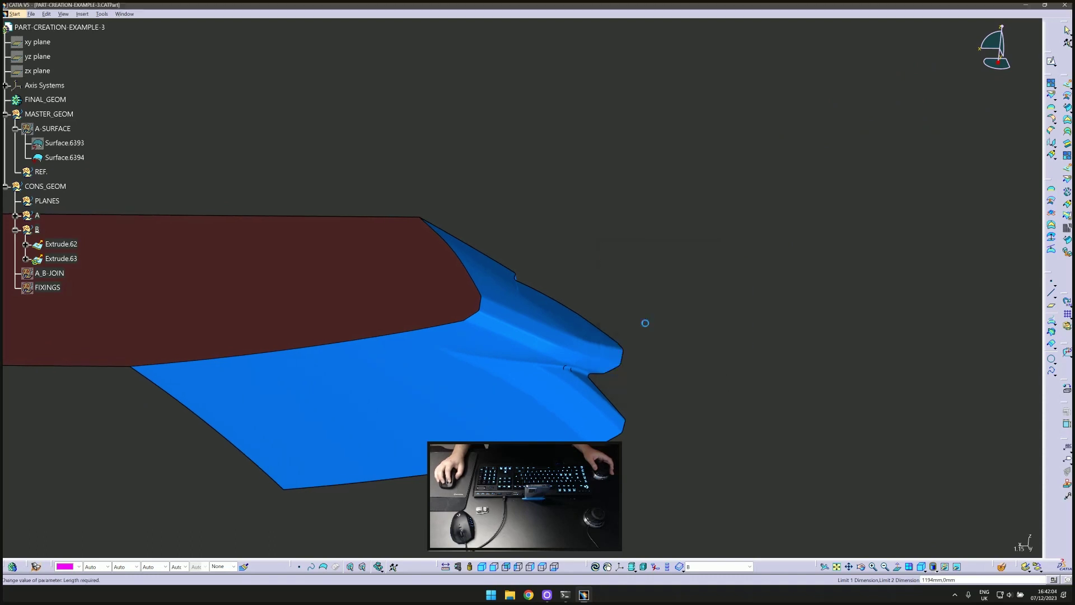
{"action": "left_click", "coordinate": [537, 290]}
{"action": "right_click", "coordinate": [675, 273]}
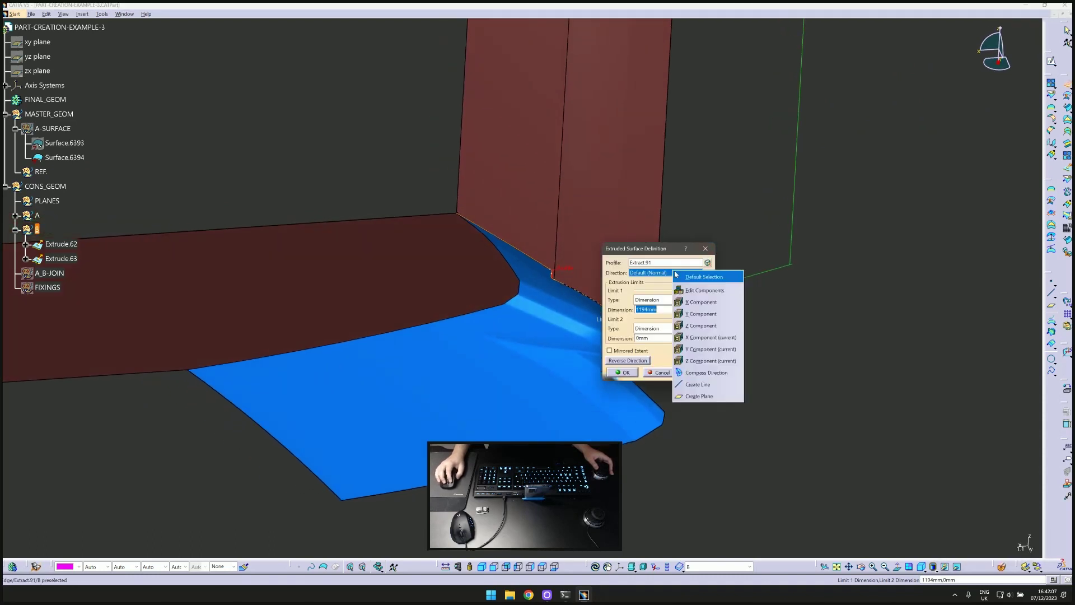
{"action": "left_click", "coordinate": [696, 300]}
{"action": "key", "text": "Return"}
Extract the straight end edge of the blue surface and extrude it 1194 mm along the Z component.
{"action": "right_click", "coordinate": [555, 350]}
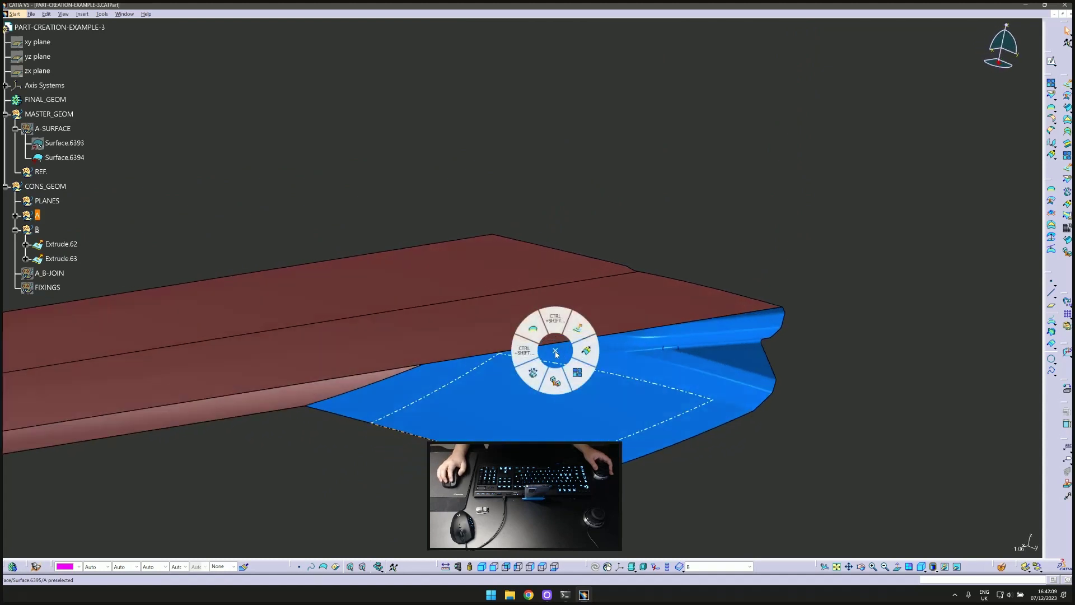
{"action": "left_click", "coordinate": [578, 328]}
{"action": "right_click", "coordinate": [655, 260]}
{"action": "left_click", "coordinate": [700, 339]}
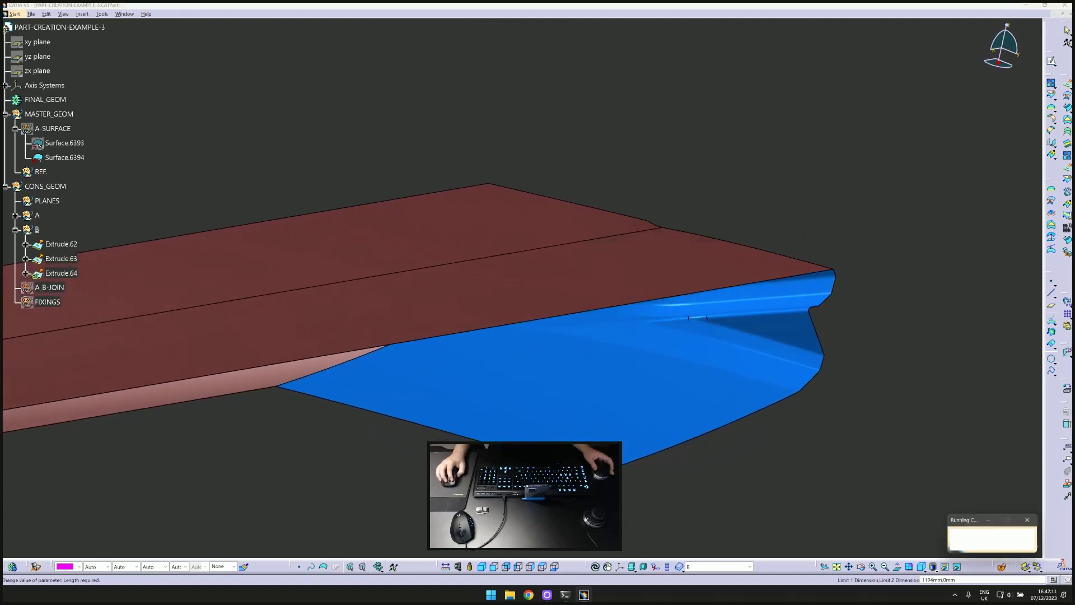
{"action": "left_click", "coordinate": [448, 430]}
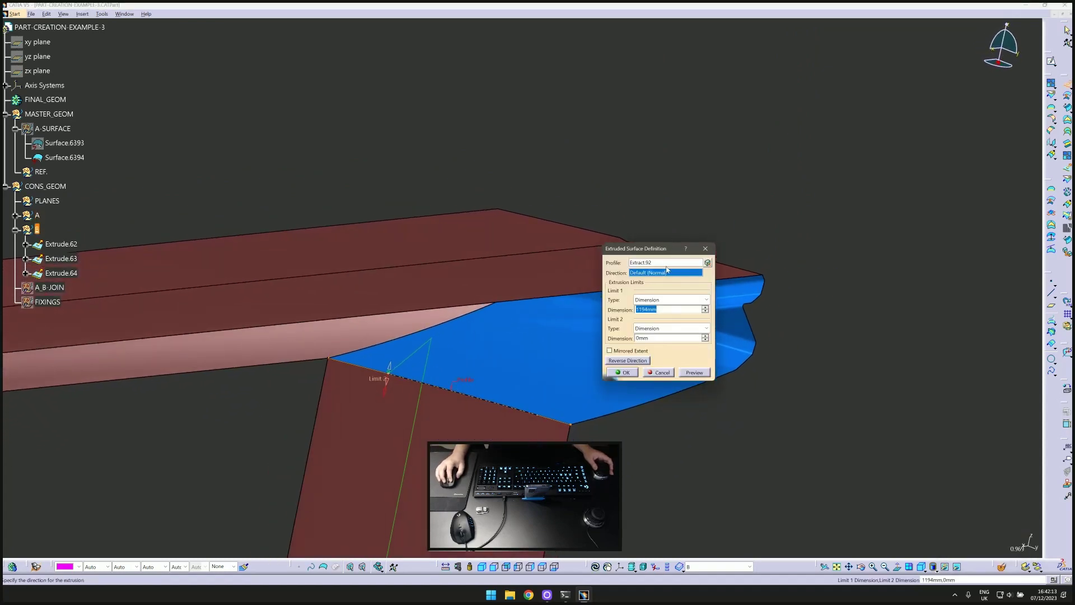
{"action": "right_click", "coordinate": [662, 273]}
{"action": "left_click", "coordinate": [694, 329]}
{"action": "key", "text": "Return"}
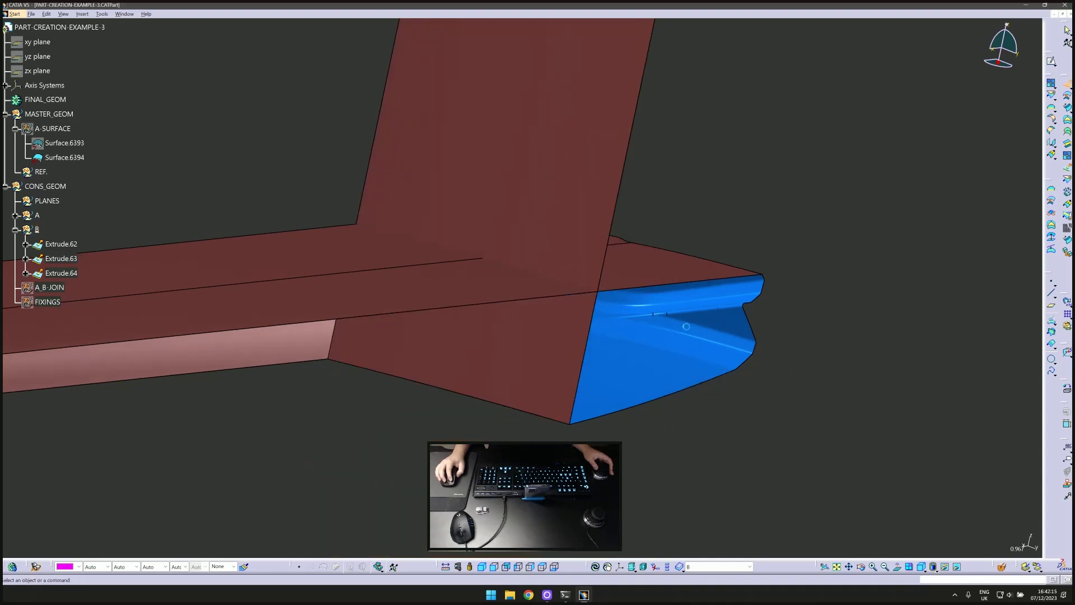
Split the vertical extruded surface Extrude.64 with the top surface Extrude.63, keeping the portion below it.
{"action": "right_click", "coordinate": [666, 308]}
{"action": "left_click", "coordinate": [666, 278]}
{"action": "left_click", "coordinate": [543, 306]}
{"action": "left_click", "coordinate": [638, 274]}
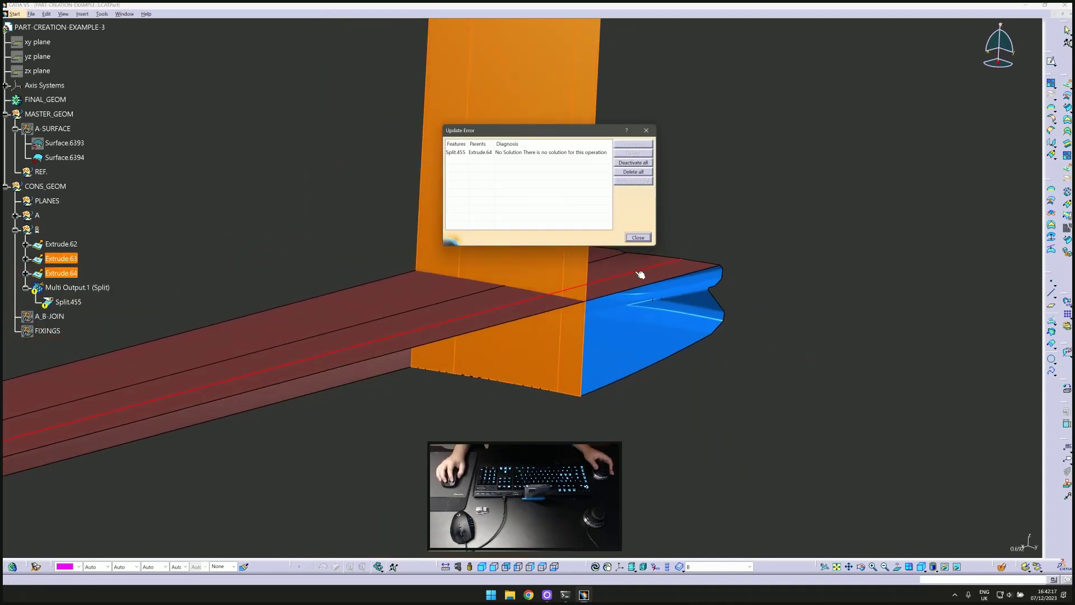
{"action": "left_click", "coordinate": [630, 235]}
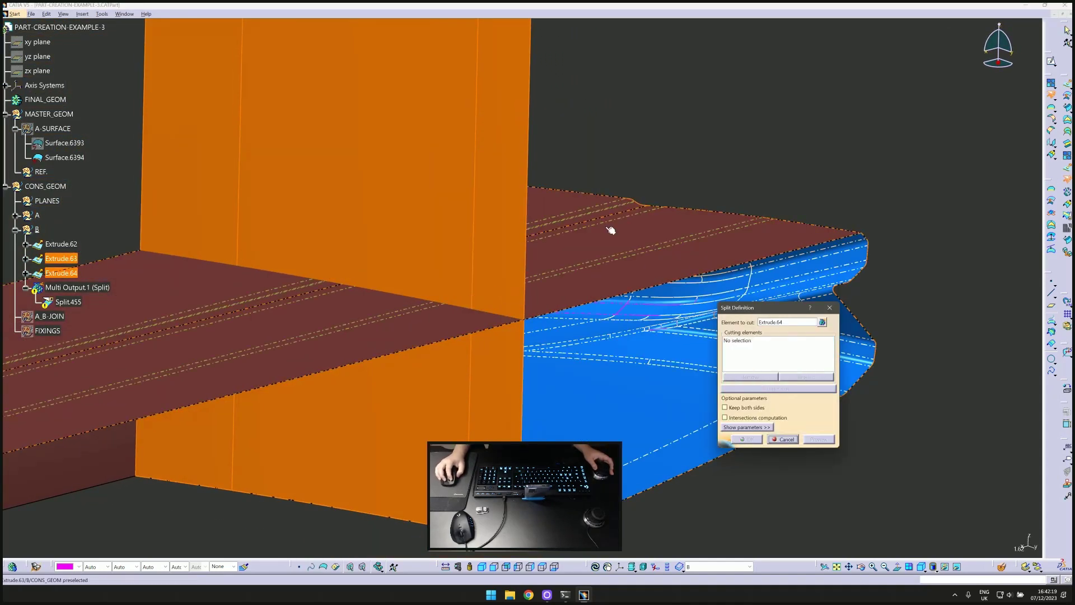
{"action": "key", "text": "Return"}
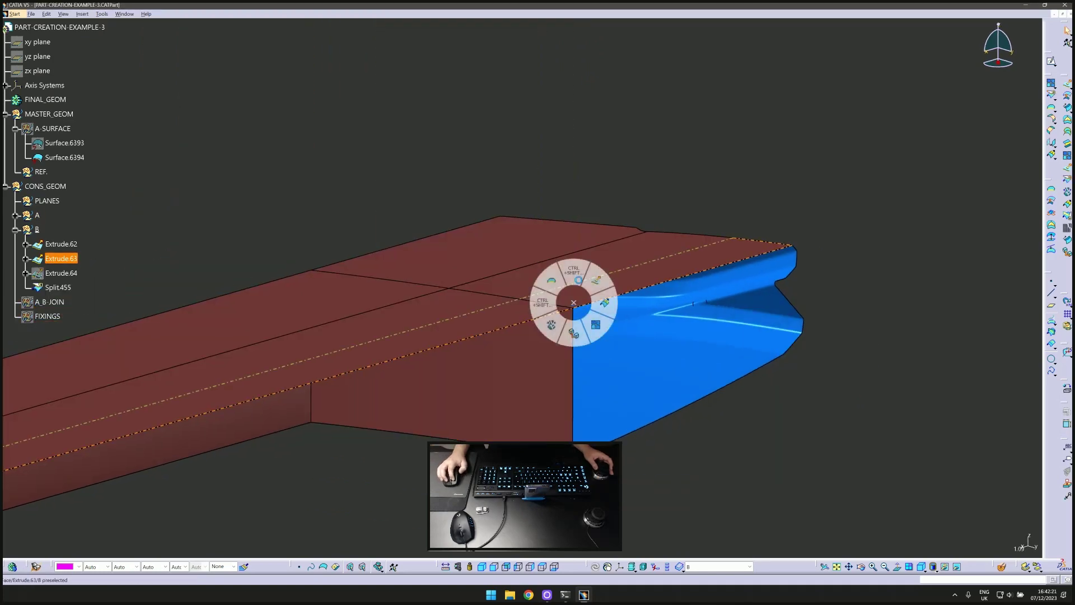
{"action": "left_click", "coordinate": [573, 275]}
{"action": "left_click", "coordinate": [572, 279]}
{"action": "left_click", "coordinate": [540, 344]}
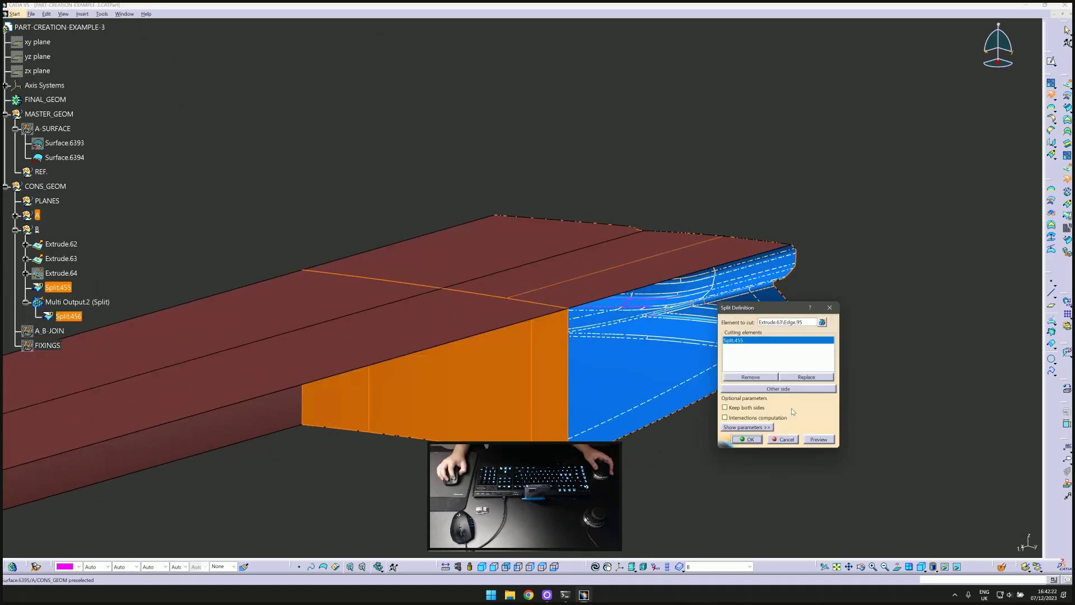
{"action": "left_click", "coordinate": [751, 378]}
{"action": "key", "text": "Escape"}
Split the top surface Extrude.63 with the trimmed end wall Split.455, keeping the side over the blue surface.
{"action": "left_click", "coordinate": [570, 276]}
{"action": "left_click", "coordinate": [569, 242]}
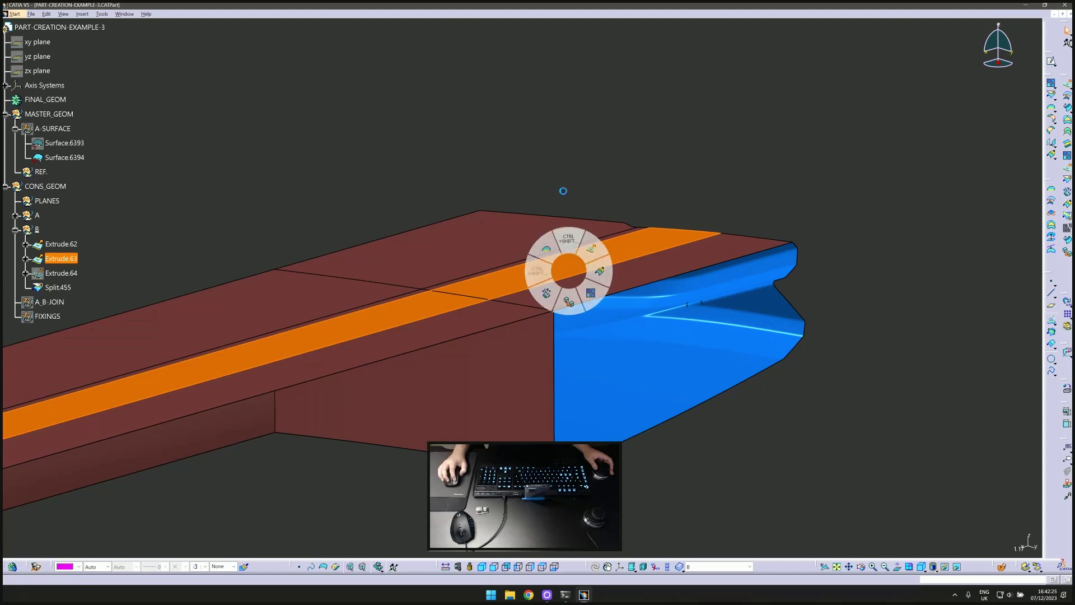
{"action": "left_click", "coordinate": [540, 385]}
{"action": "key", "text": "Return"}
Split the side surface Extrude.62 with the end wall Split.455, keeping the side next to the blue surface.
{"action": "left_click", "coordinate": [597, 330]}
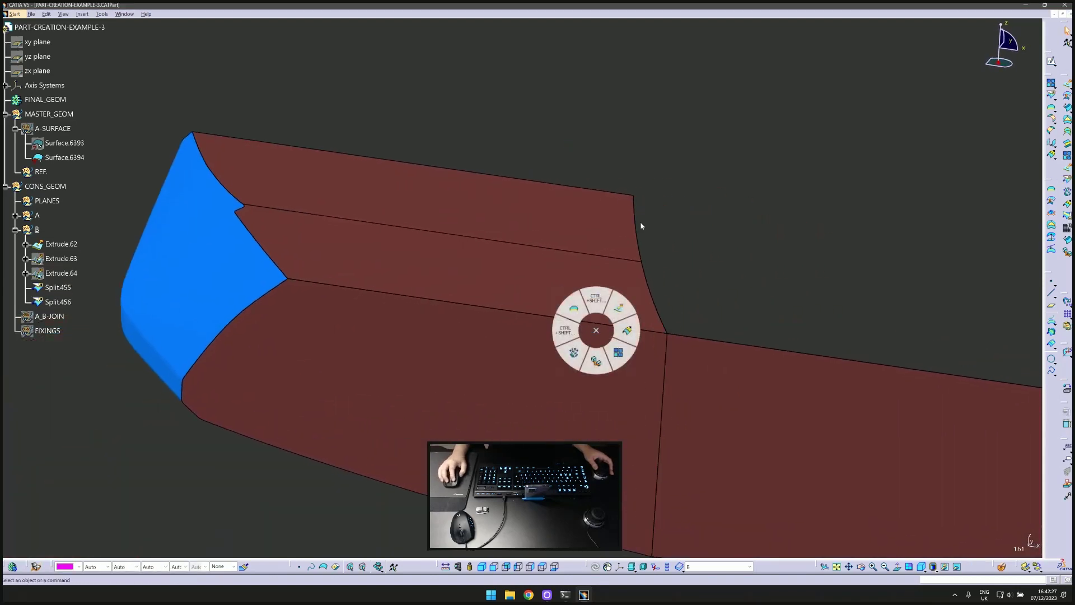
{"action": "left_click", "coordinate": [596, 295]}
{"action": "left_click", "coordinate": [587, 343]}
{"action": "key", "text": "Return"}
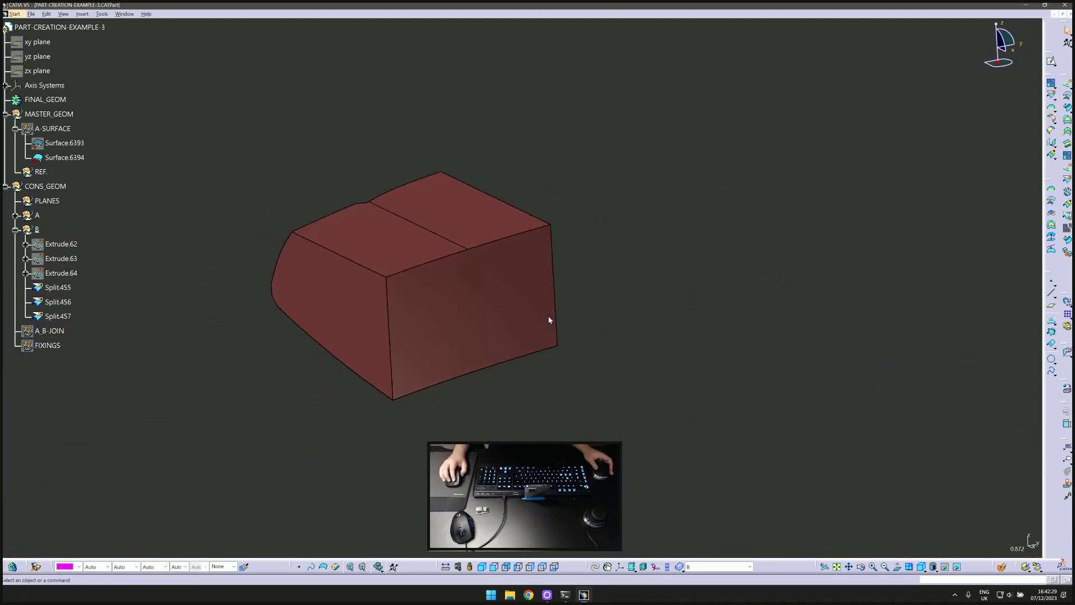
Show Extrude.64 again and extrude its vertical edge 1194 mm along the X component.
{"action": "left_click", "coordinate": [54, 273]}
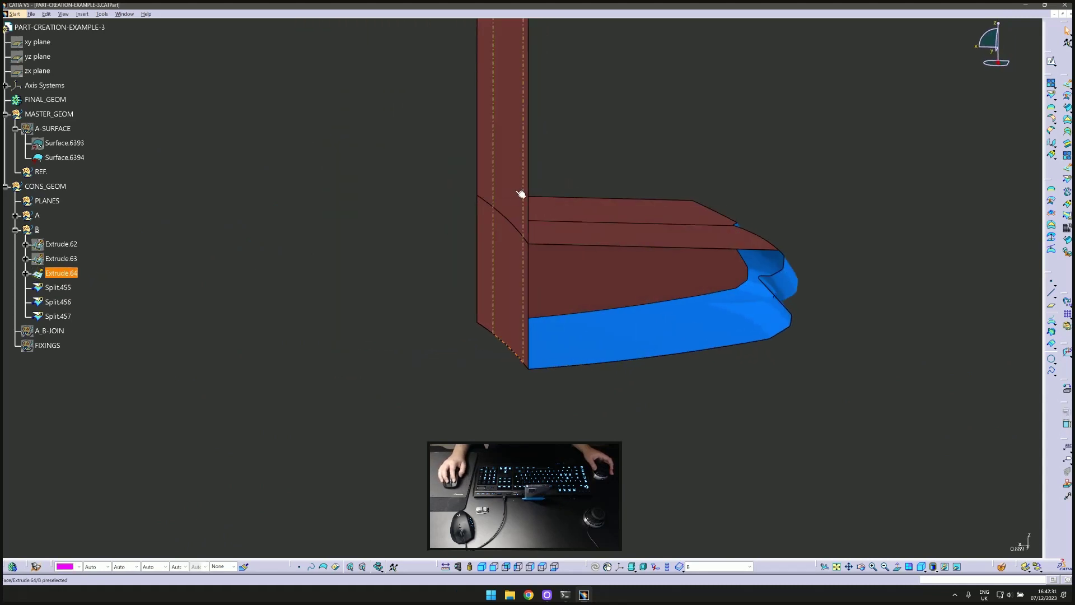
{"action": "left_click", "coordinate": [530, 192]}
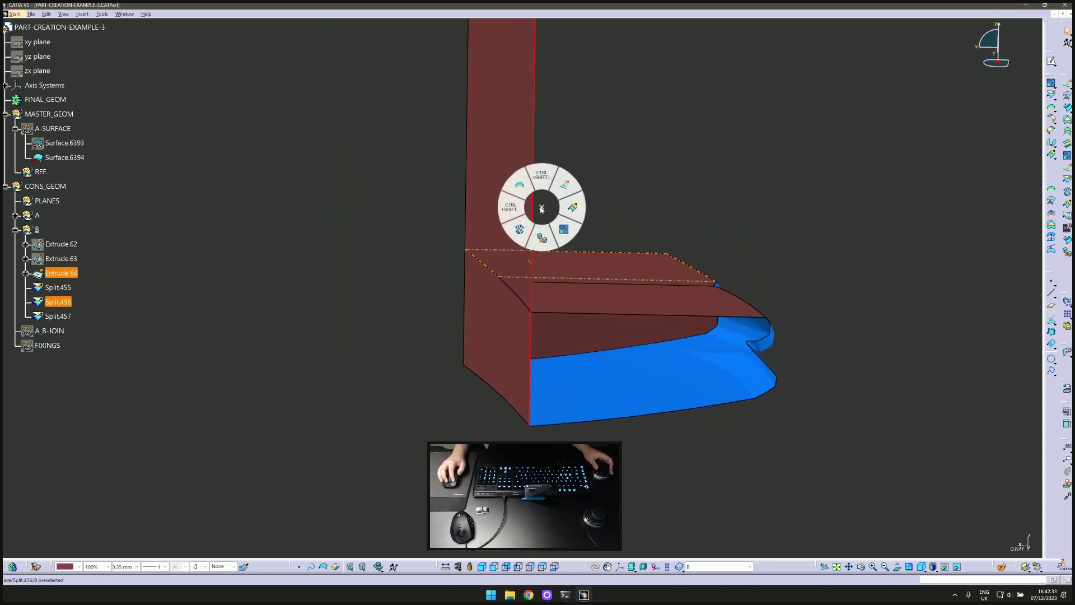
{"action": "left_click", "coordinate": [564, 184]}
{"action": "right_click", "coordinate": [682, 273]}
{"action": "left_click", "coordinate": [708, 305]}
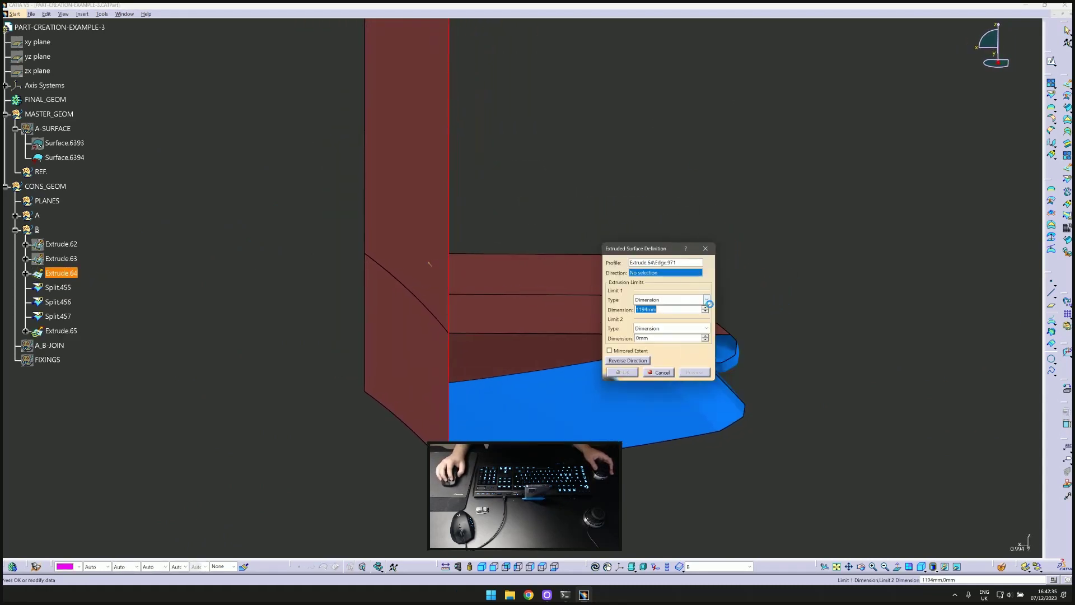
{"action": "left_click", "coordinate": [630, 372]}
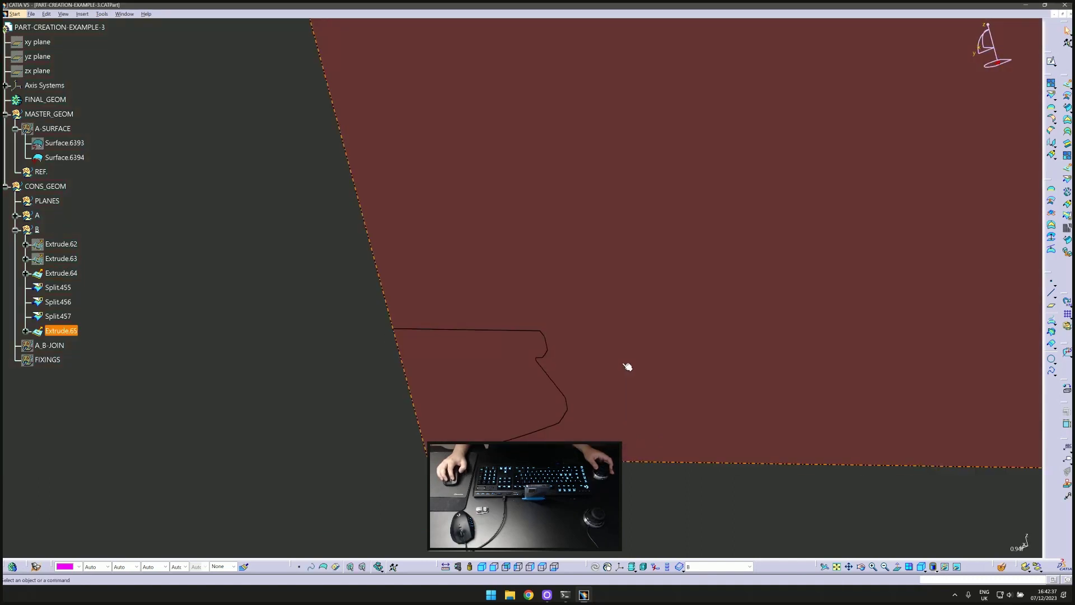
Split the new side wall Extrude.65 with the top surface Split.456 and the blue surface, keeping the enclosed face.
{"action": "left_click", "coordinate": [621, 322]}
{"action": "left_click", "coordinate": [285, 320]}
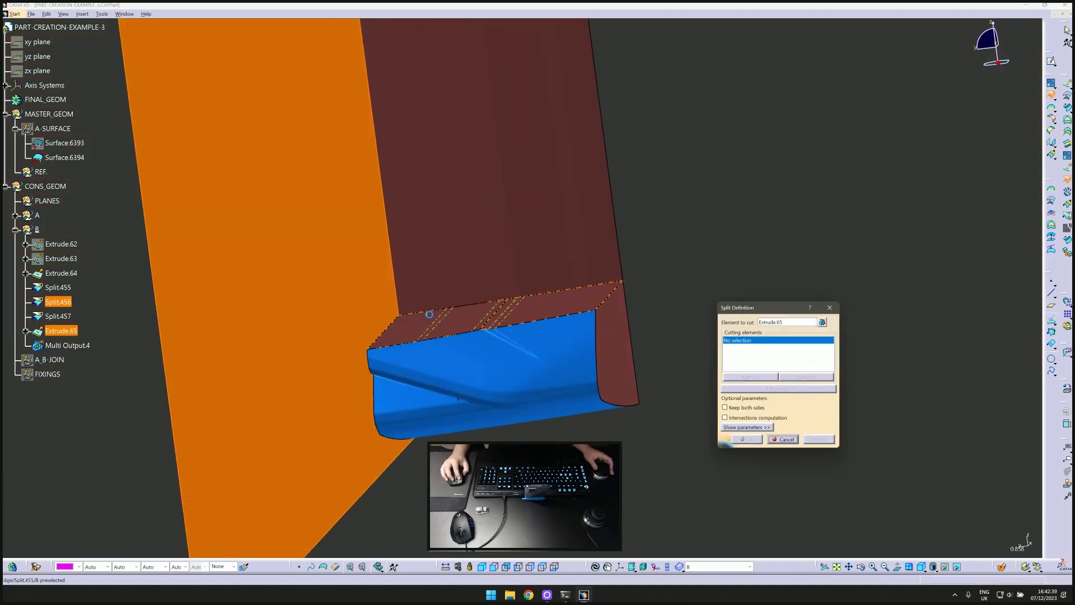
{"action": "left_click", "coordinate": [432, 327]}
{"action": "left_click", "coordinate": [684, 235]}
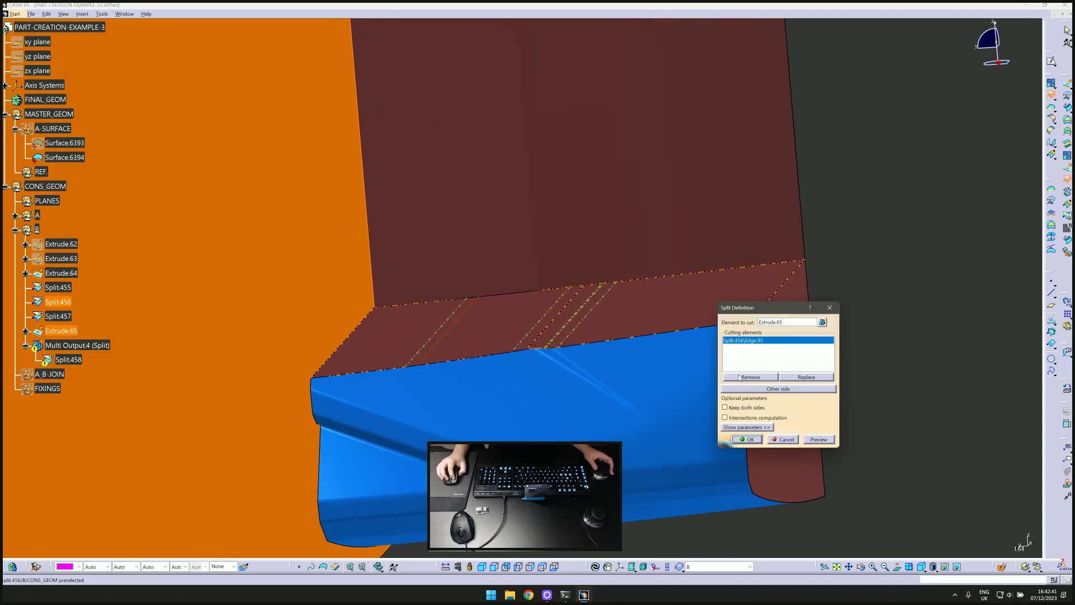
{"action": "left_click", "coordinate": [396, 325]}
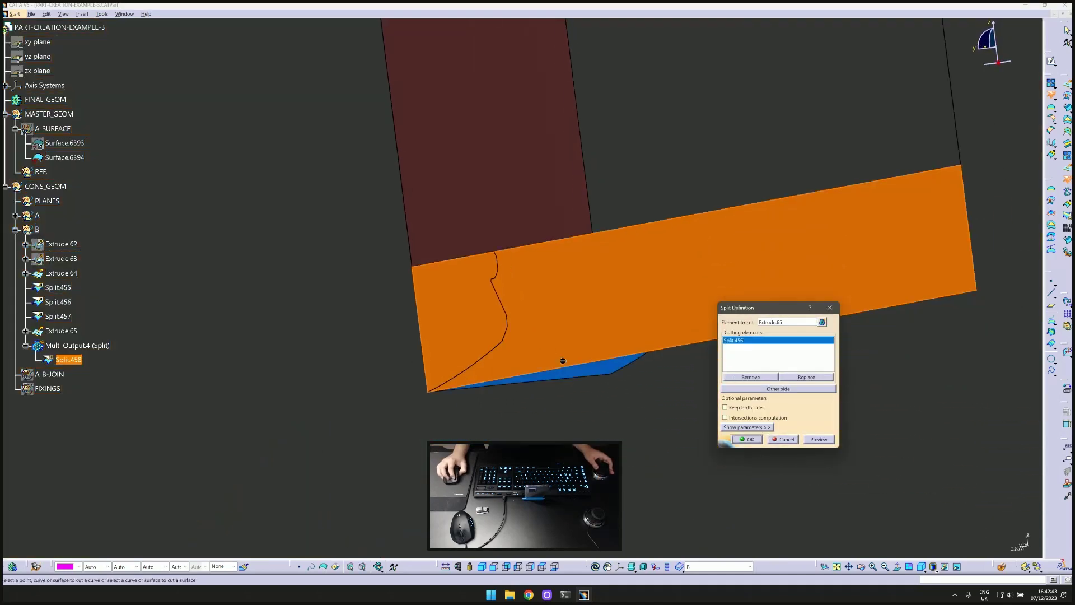
{"action": "left_click", "coordinate": [581, 361]}
{"action": "key", "text": "Return"}
Hide Extrude.64 and join Split.458, Split.455, Split.456 and Split.457 with Simplify the result enabled.
{"action": "right_click", "coordinate": [525, 242]}
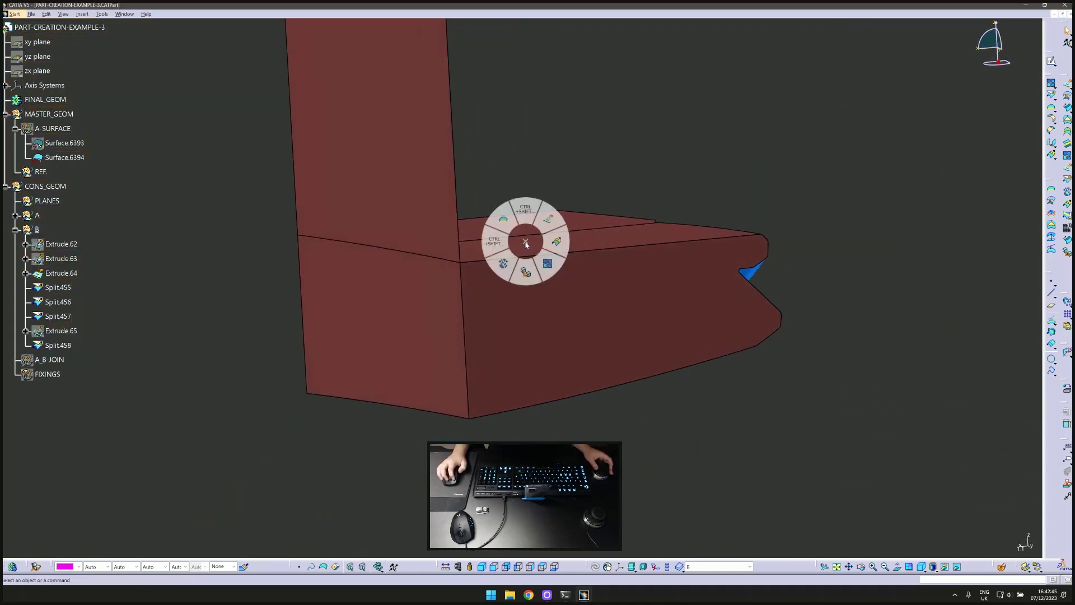
{"action": "left_click", "coordinate": [530, 292]}
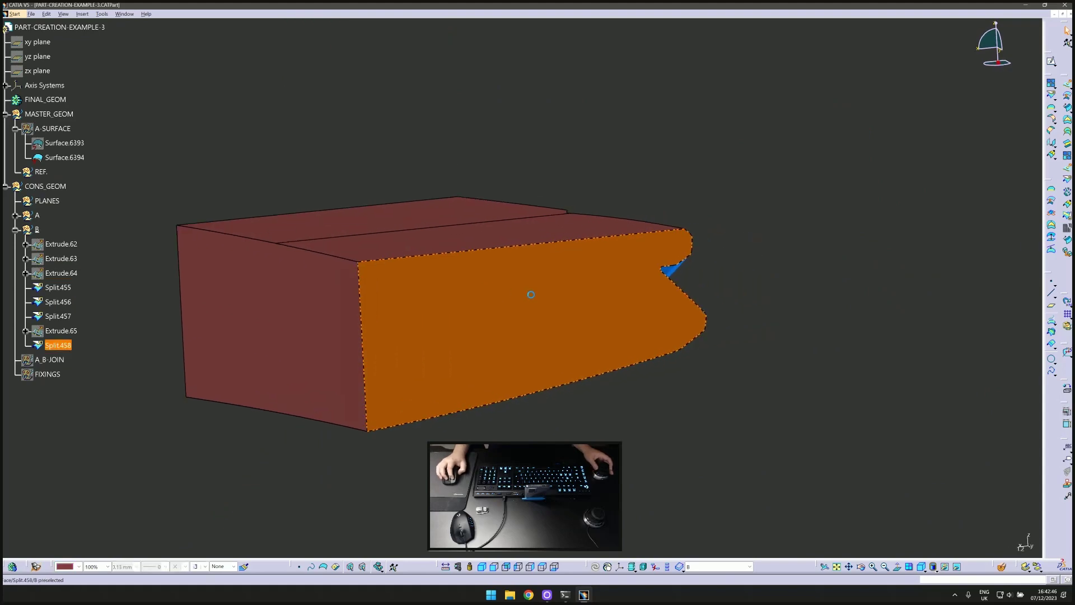
{"action": "left_click", "coordinate": [704, 448]}
{"action": "left_click", "coordinate": [307, 354]}
{"action": "left_click", "coordinate": [346, 280]}
{"action": "left_click", "coordinate": [421, 369]}
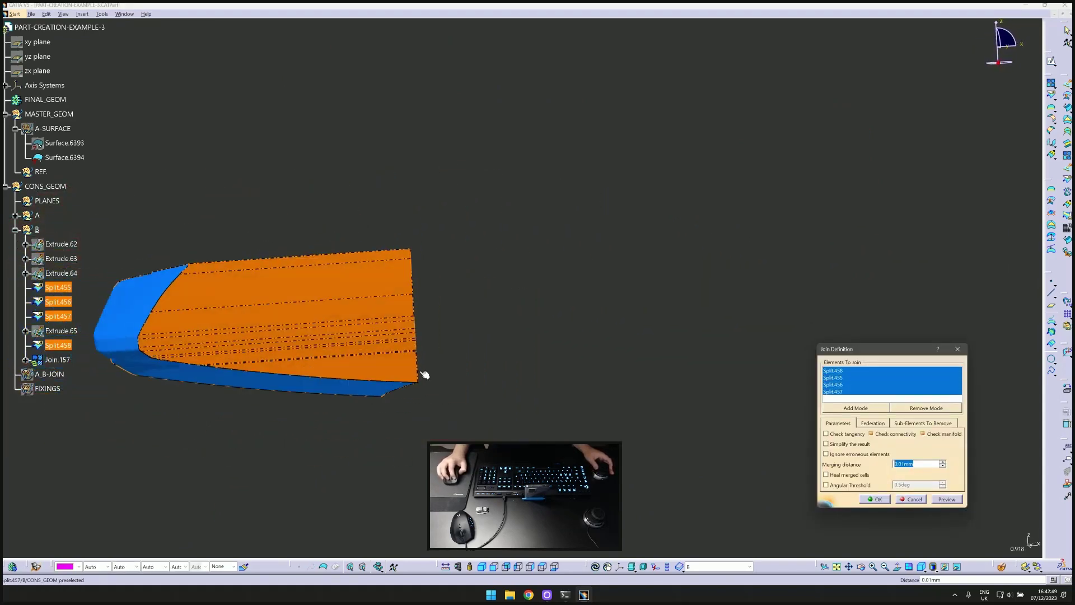
{"action": "left_click", "coordinate": [853, 444]}
{"action": "left_click", "coordinate": [947, 500]}
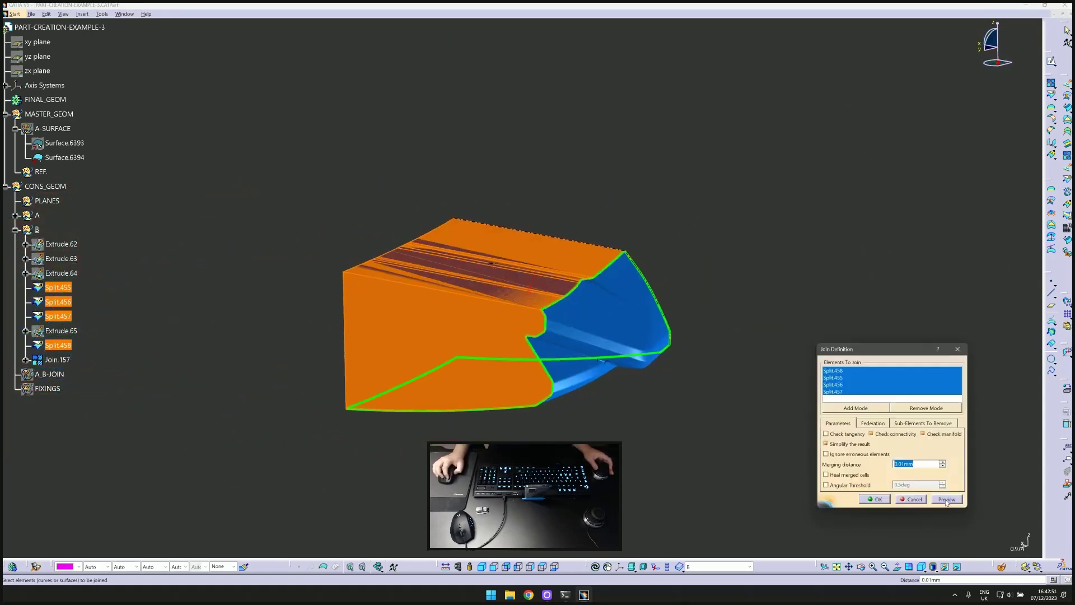
{"action": "left_click", "coordinate": [870, 500]}
Make A_B-JOIN the active set and join Join.157 with the blue surface Surface.6395.
{"action": "left_click", "coordinate": [49, 374]}
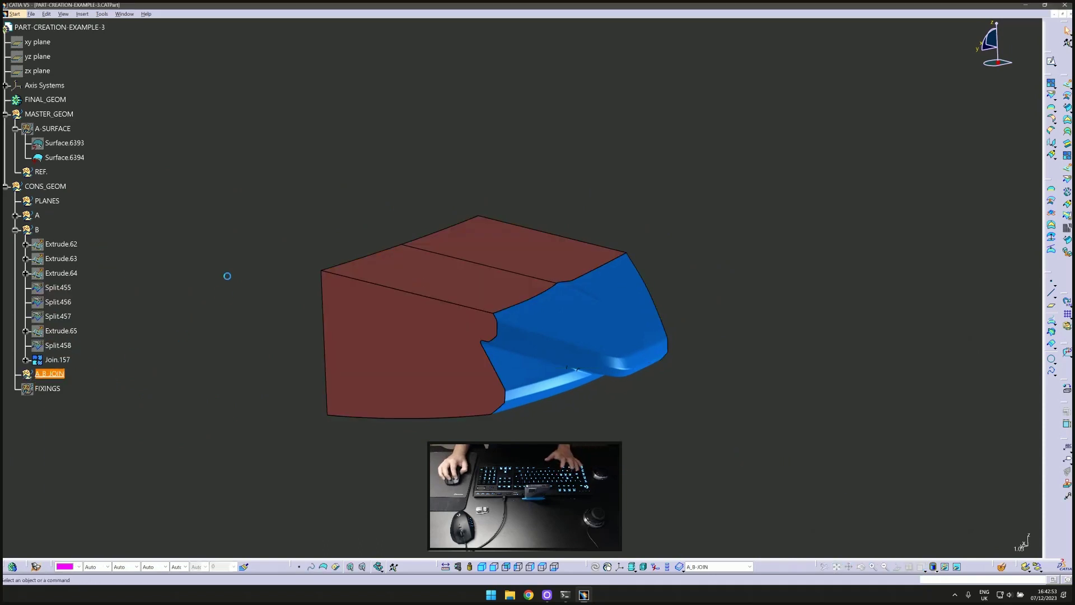
{"action": "left_click", "coordinate": [422, 320]}
{"action": "left_click", "coordinate": [626, 357]}
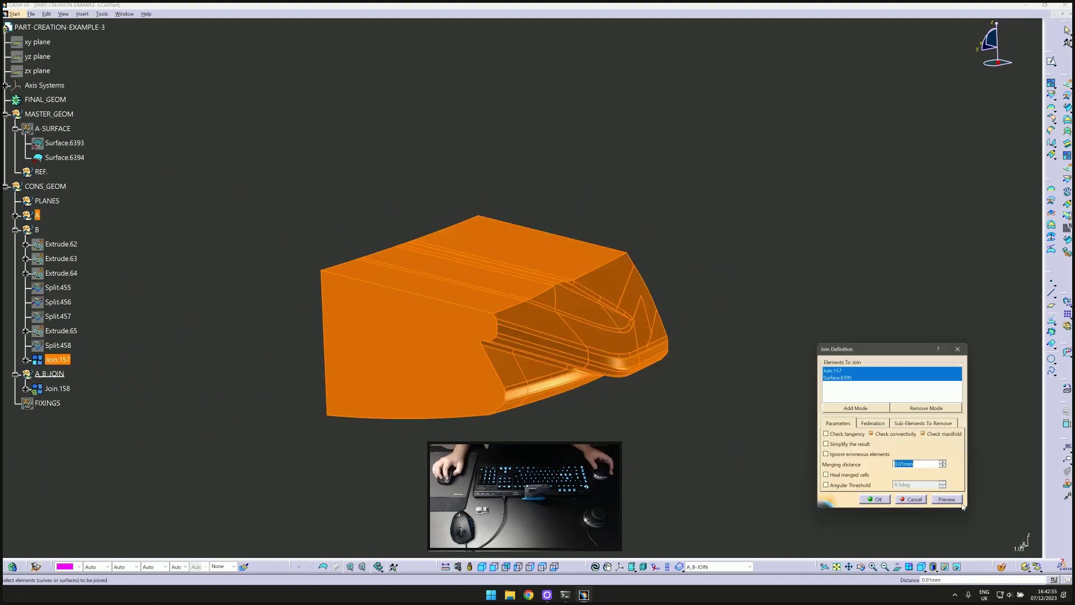
{"action": "left_click", "coordinate": [911, 499]}
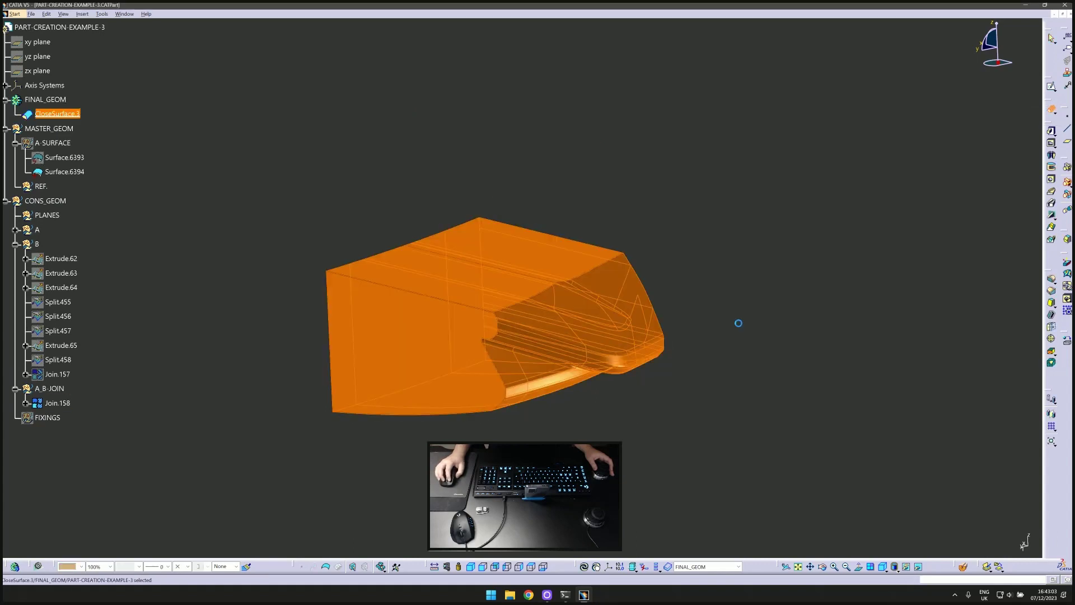
Finish closing the joined surface into a solid in FINAL_GEOM, and hide the construction sets A, B and A_B-JOIN.
{"action": "key", "text": "Return"}
{"action": "left_click", "coordinate": [50, 390]}
{"action": "left_click", "coordinate": [56, 374]}
{"action": "key", "text": "space"}
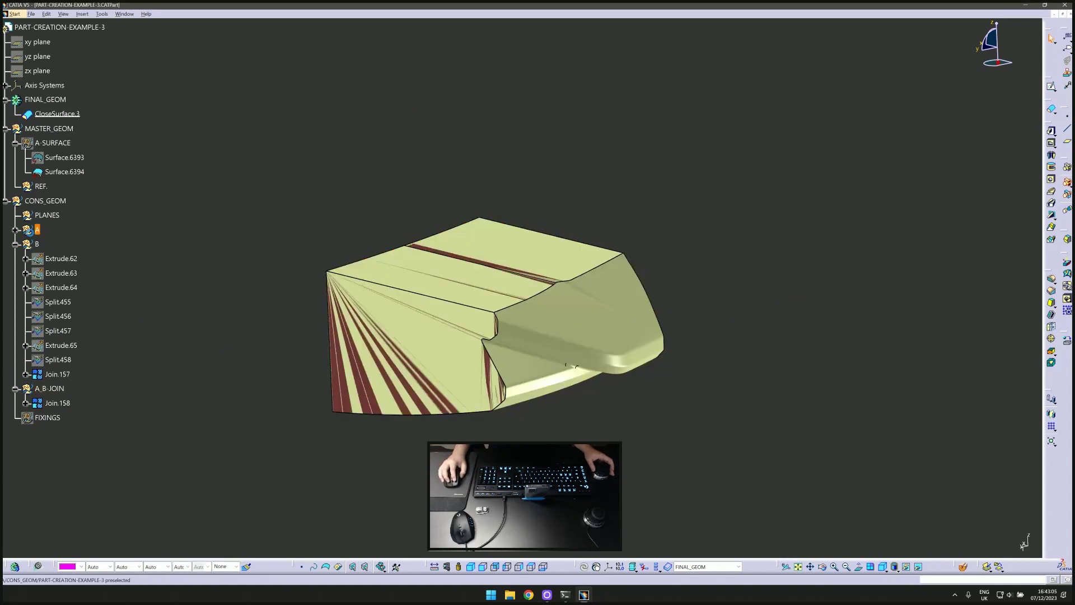
{"action": "left_click", "coordinate": [15, 243]}
{"action": "left_click", "coordinate": [16, 230]}
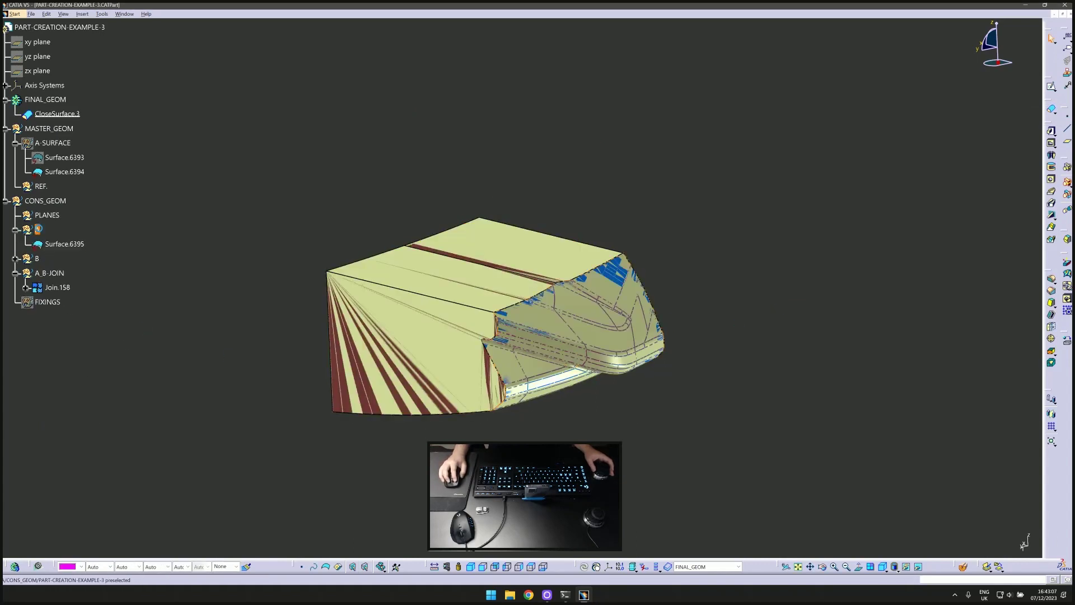
{"action": "left_click", "coordinate": [15, 230]}
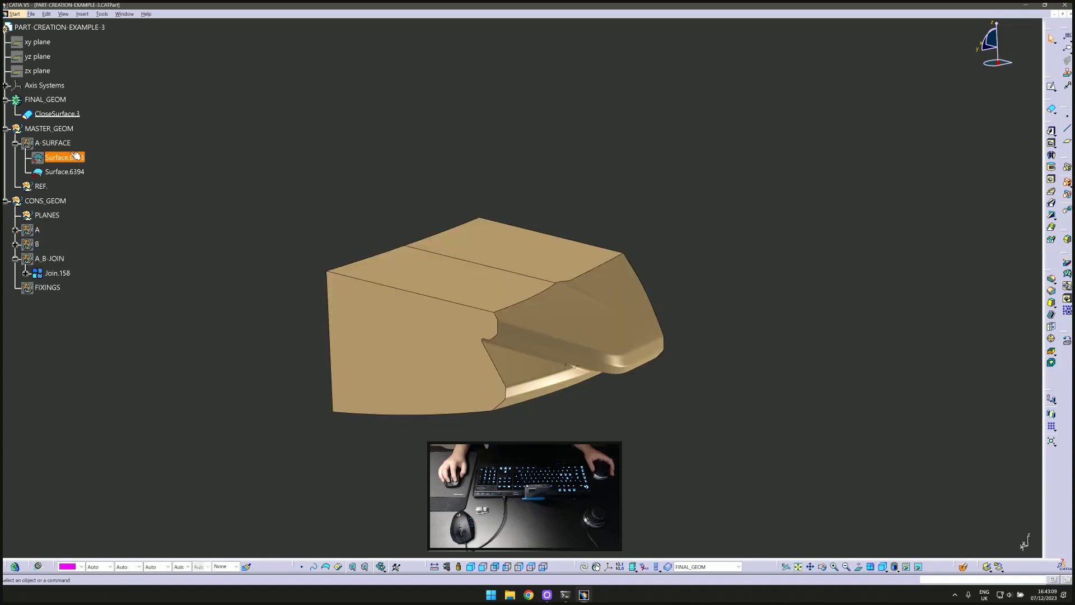
Insert a new body and open a positioned sketch on the zx plane.
{"action": "right_click", "coordinate": [50, 96]}
{"action": "left_click", "coordinate": [84, 163]}
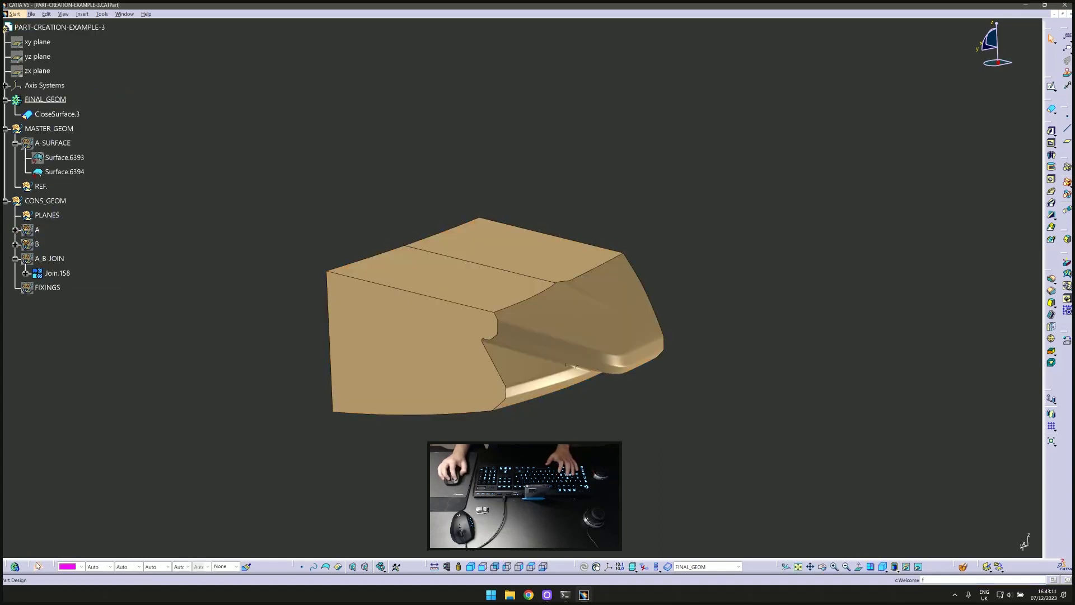
{"action": "left_click", "coordinate": [37, 566]}
{"action": "left_click", "coordinate": [500, 272]}
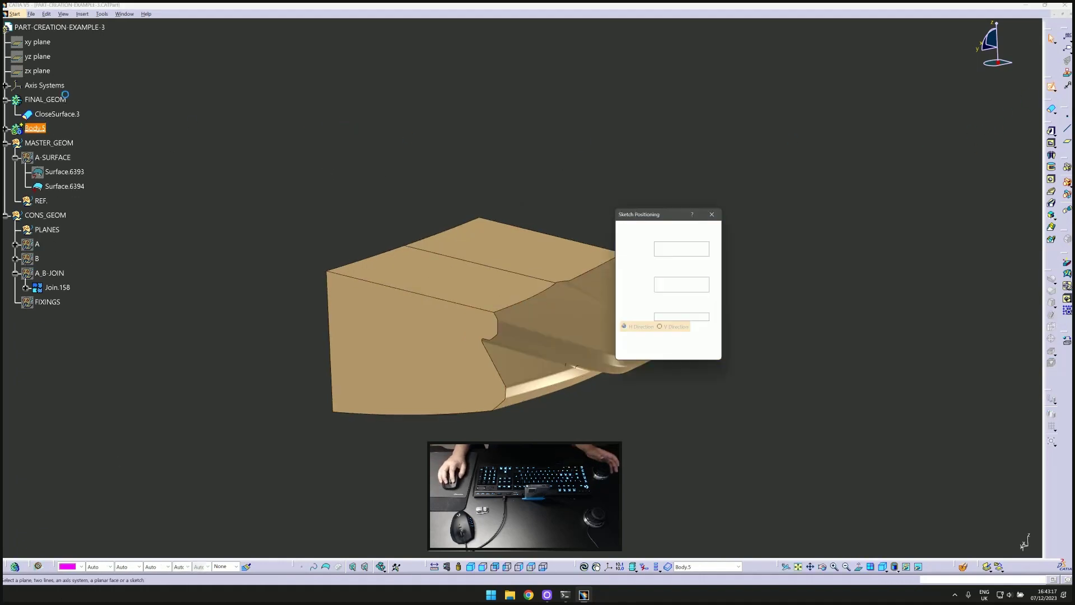
{"action": "left_click", "coordinate": [37, 71]}
{"action": "left_click", "coordinate": [670, 352]}
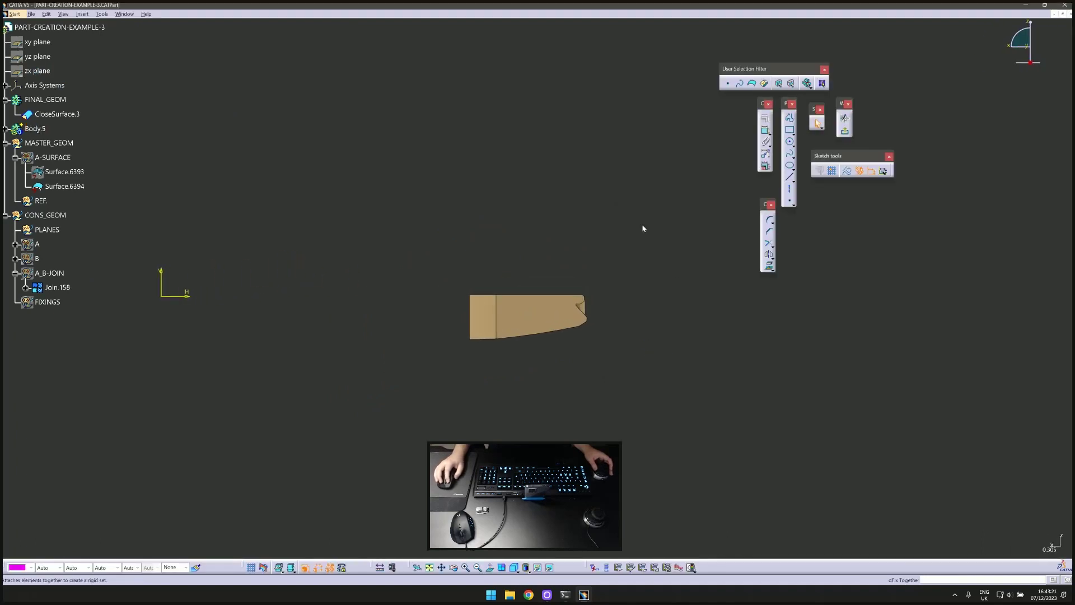
Set FINAL_GEOM's opacity to 50% and sketch a rectangle about 151 mm high that overlaps the upper rear of the part.
{"action": "left_click", "coordinate": [44, 99]}
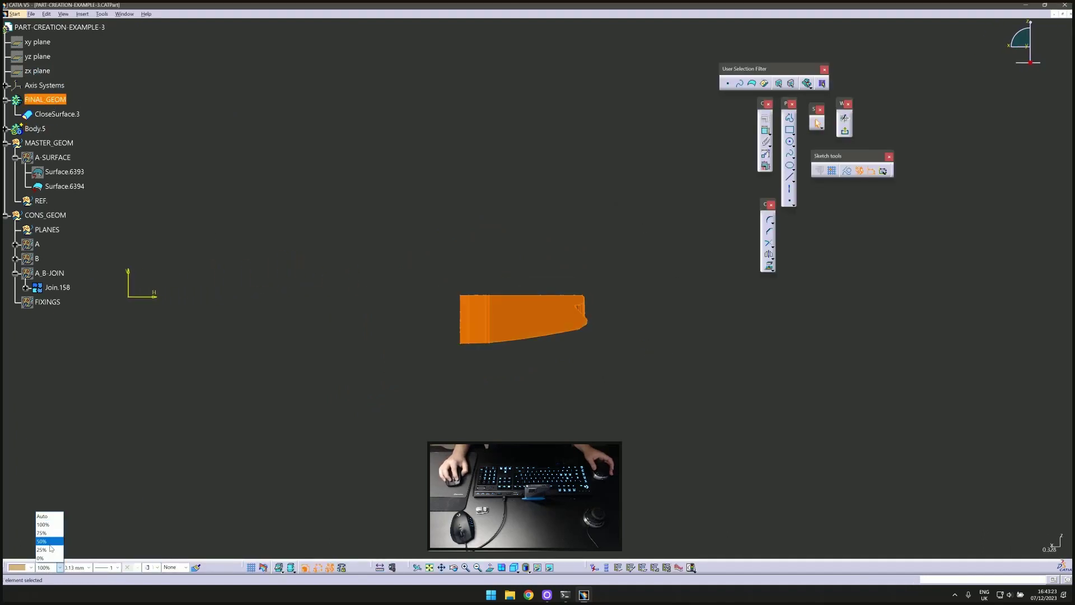
{"action": "left_click", "coordinate": [50, 550]}
{"action": "left_click", "coordinate": [446, 420]}
{"action": "left_click", "coordinate": [790, 129]}
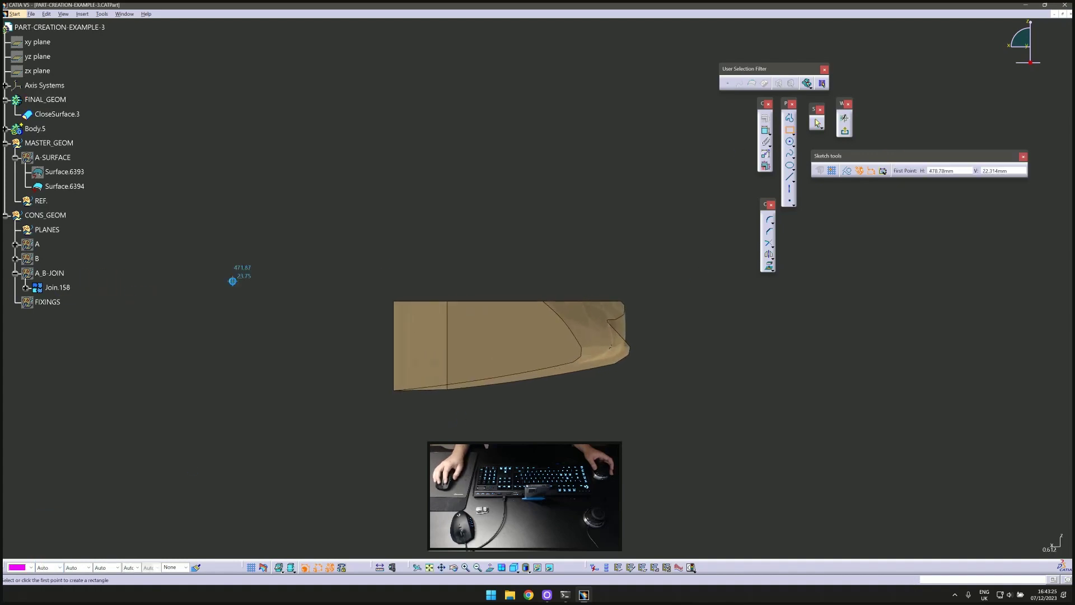
{"action": "left_click", "coordinate": [266, 207]}
{"action": "left_click", "coordinate": [527, 349]}
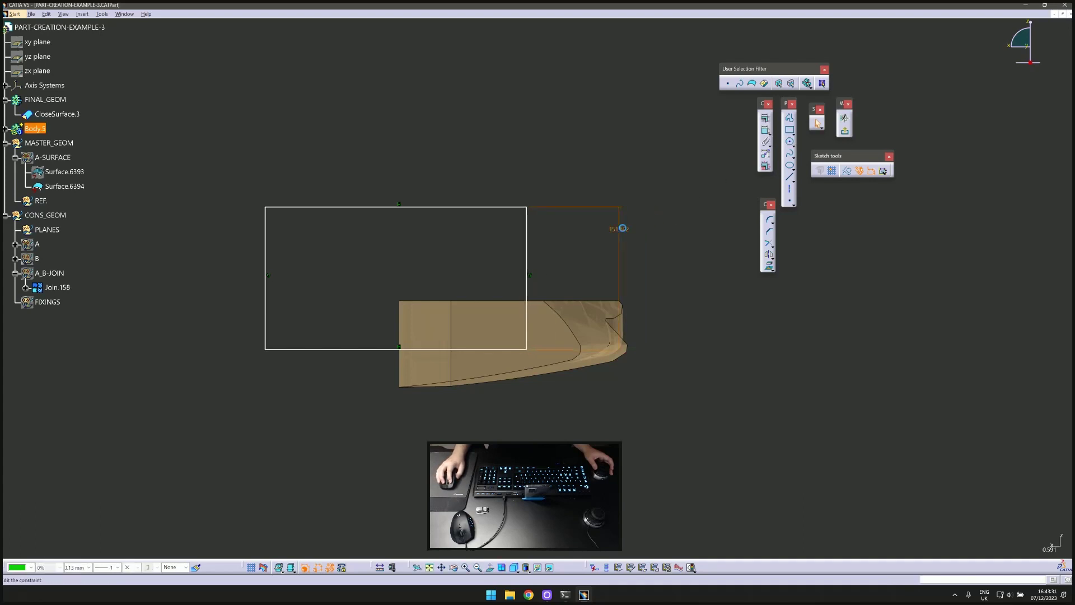
Dimension the rectangle to 150 mm high and 300 mm wide.
{"action": "double_click", "coordinate": [623, 229]}
{"action": "key", "text": "Return"}
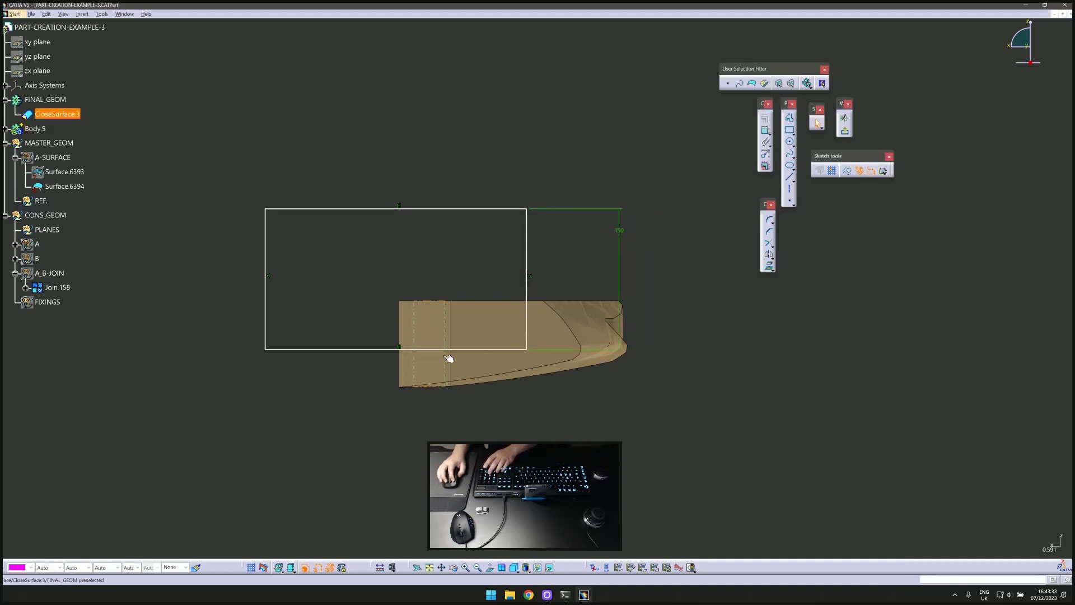
{"action": "left_click", "coordinate": [446, 194]}
{"action": "double_click", "coordinate": [444, 189]}
{"action": "type", "text": "300mm"}
{"action": "key", "text": "Return"}
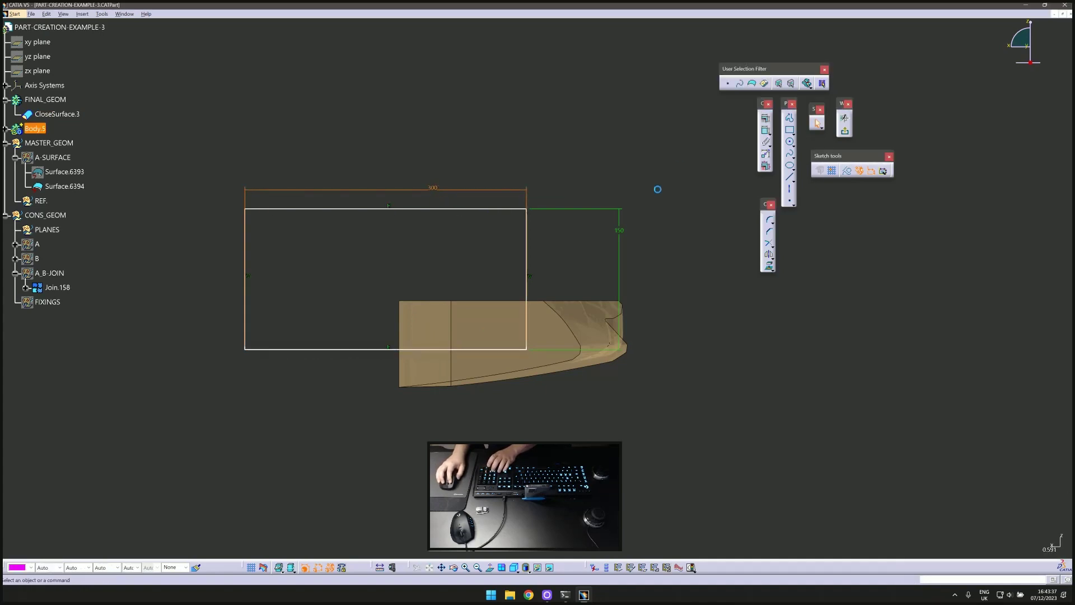
Dimension the rectangle's far vertical side 770 mm from the V axis and its lower edge 50 mm from the H axis, and finish the sketch.
{"action": "middle_click_drag", "start_coordinate": [434, 250], "coordinate": [448, 282]}
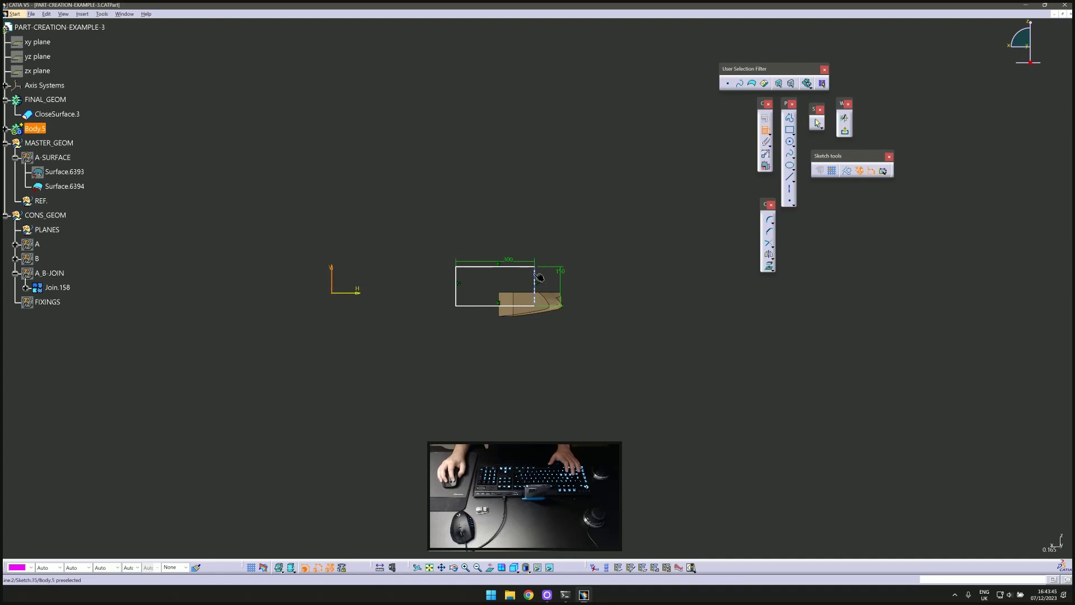
{"action": "double_click", "coordinate": [479, 227]}
{"action": "type", "text": "77"}
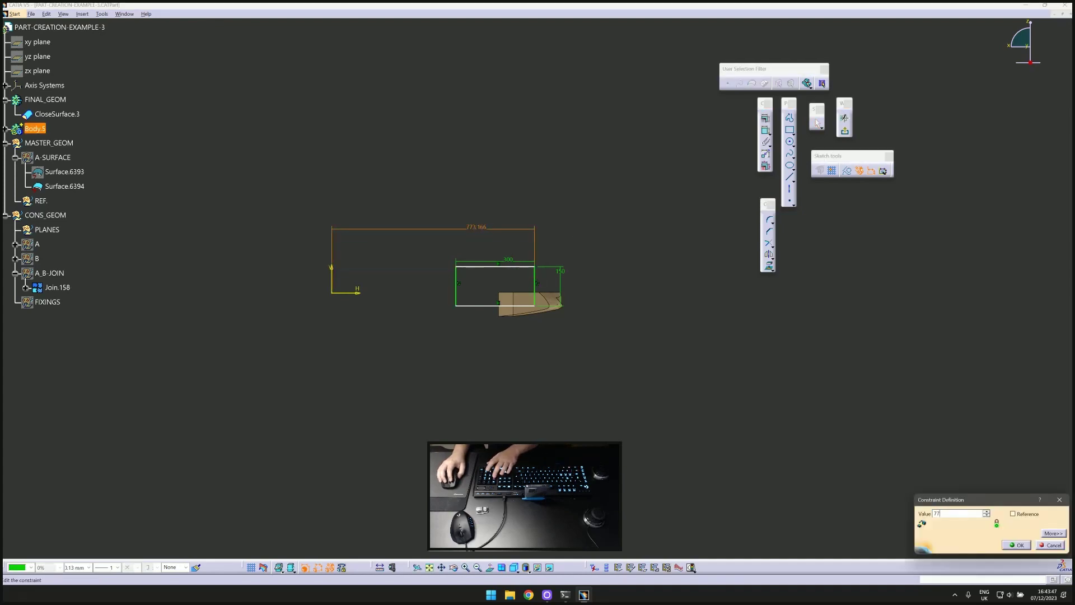
{"action": "type", "text": "0"}
{"action": "key", "text": "Return"}
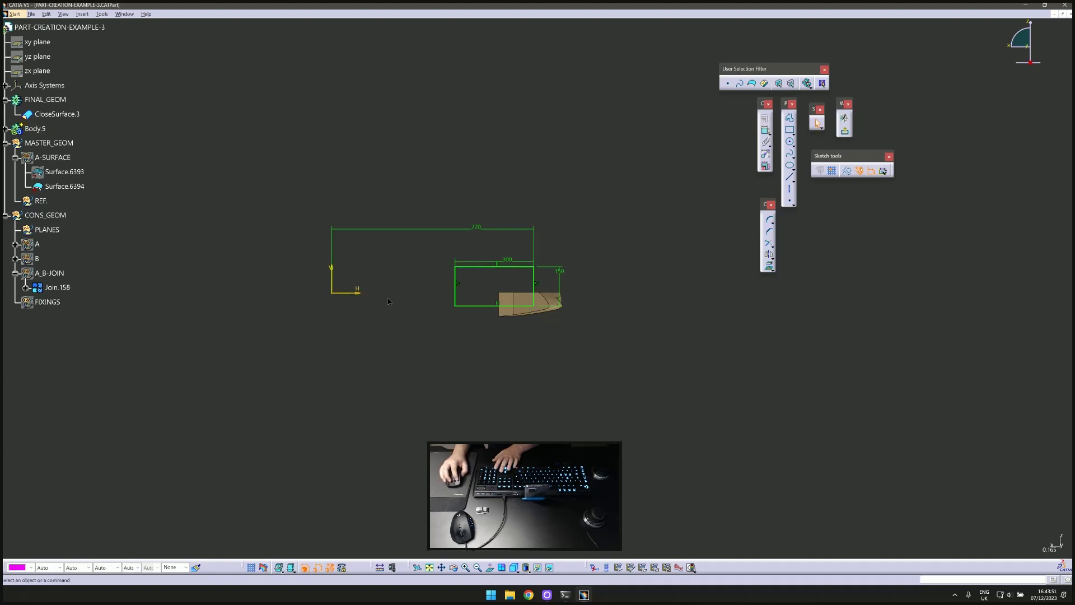
{"action": "scroll", "coordinate": [388, 301], "scroll_direction": "up", "scroll_amount": 5}
{"action": "double_click", "coordinate": [333, 316]}
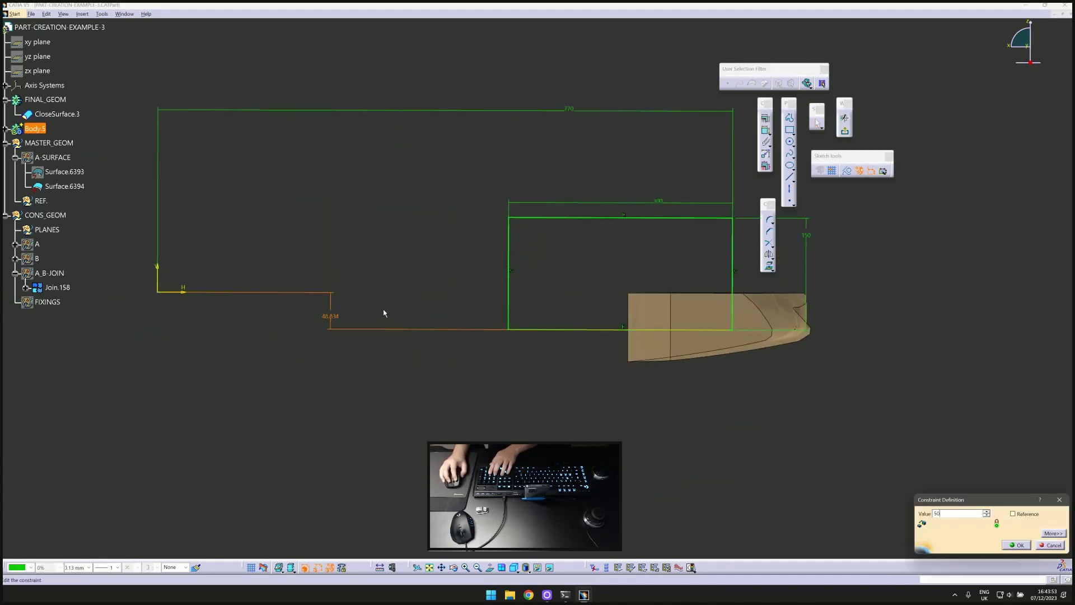
{"action": "type", "text": "50"}
{"action": "key", "text": "Return"}
{"action": "left_click", "coordinate": [845, 131]}
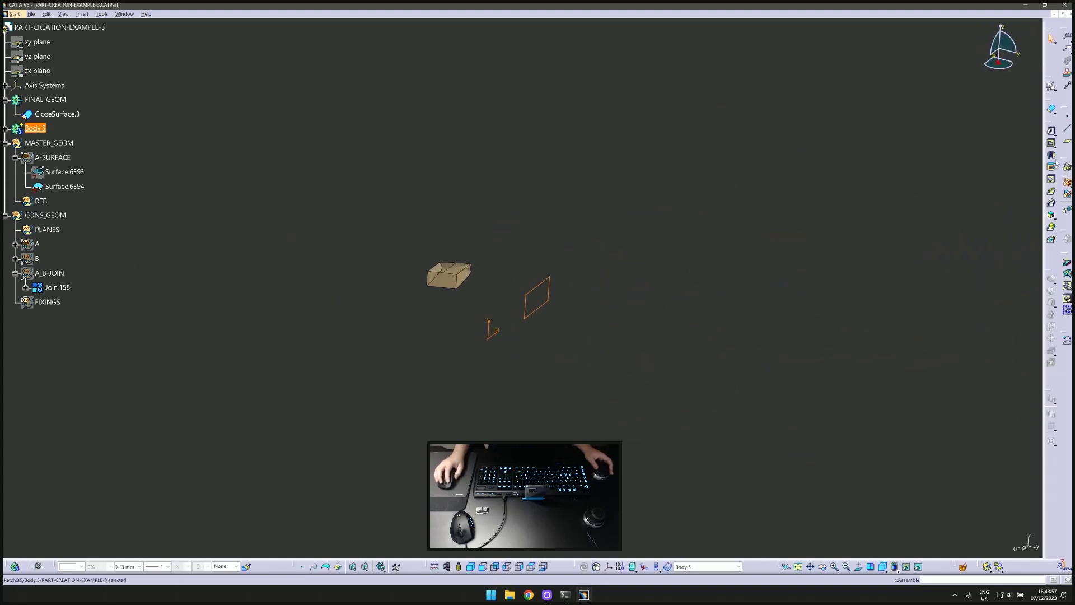
Pad the rectangle sketch 903 mm in the reversed direction so that it passes through the part.
{"action": "left_click", "coordinate": [1050, 135]}
{"action": "left_click", "coordinate": [698, 267]}
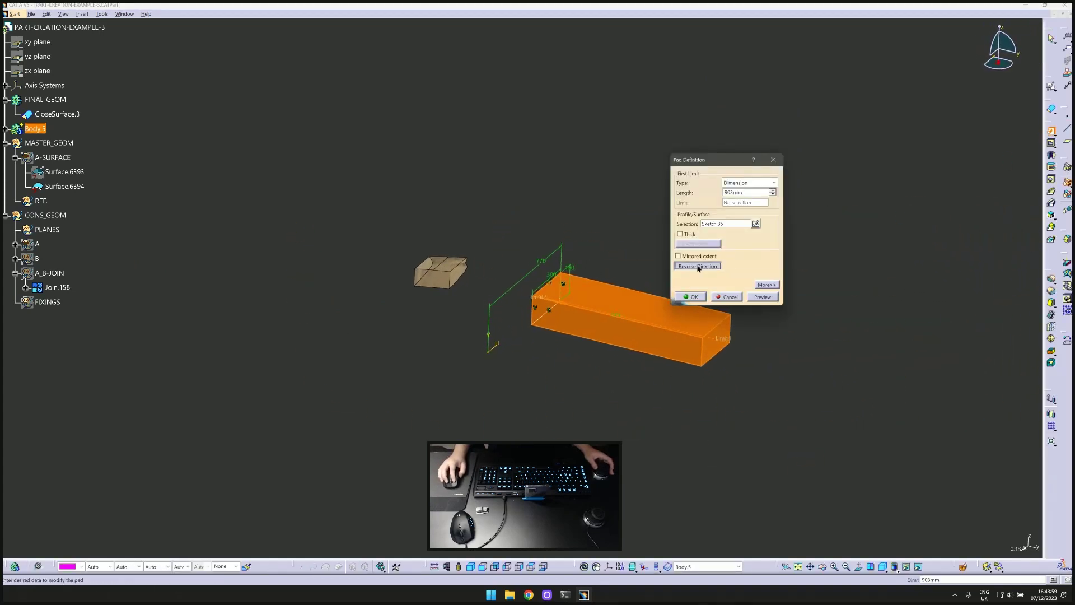
{"action": "key", "text": "Return"}
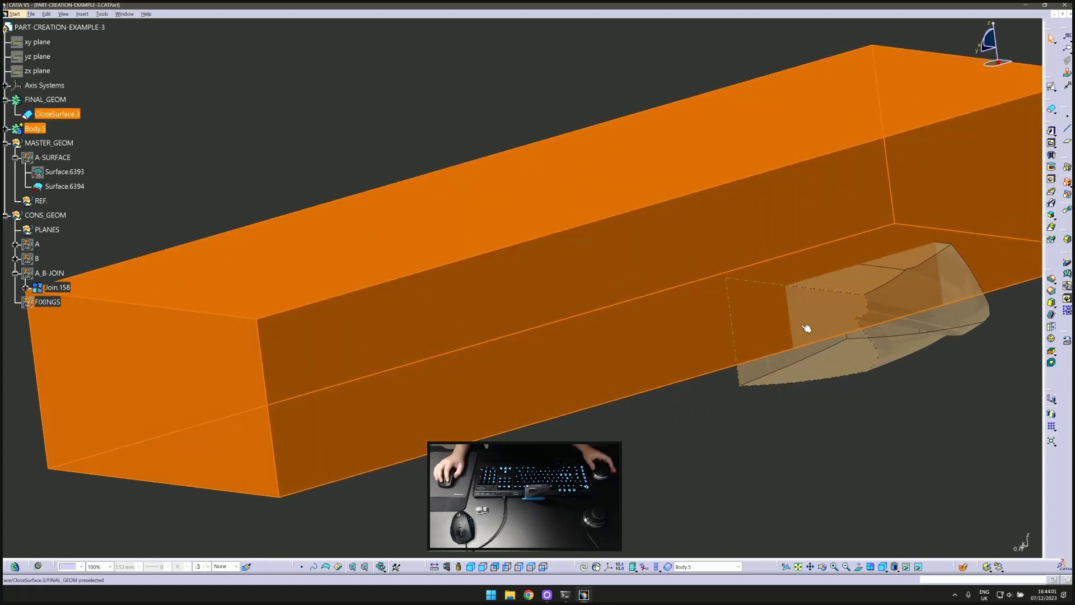
Make FINAL_GEOM active at 100% opacity and remove the padded block Body.5 from it.
{"action": "right_click", "coordinate": [51, 102]}
{"action": "key", "text": "d"}
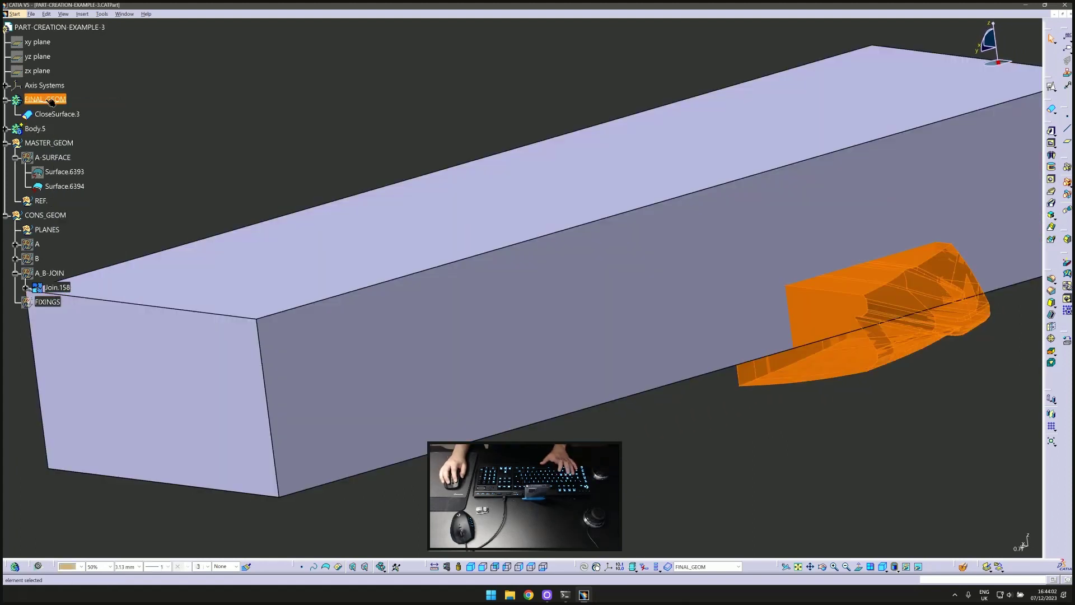
{"action": "left_click", "coordinate": [94, 515]}
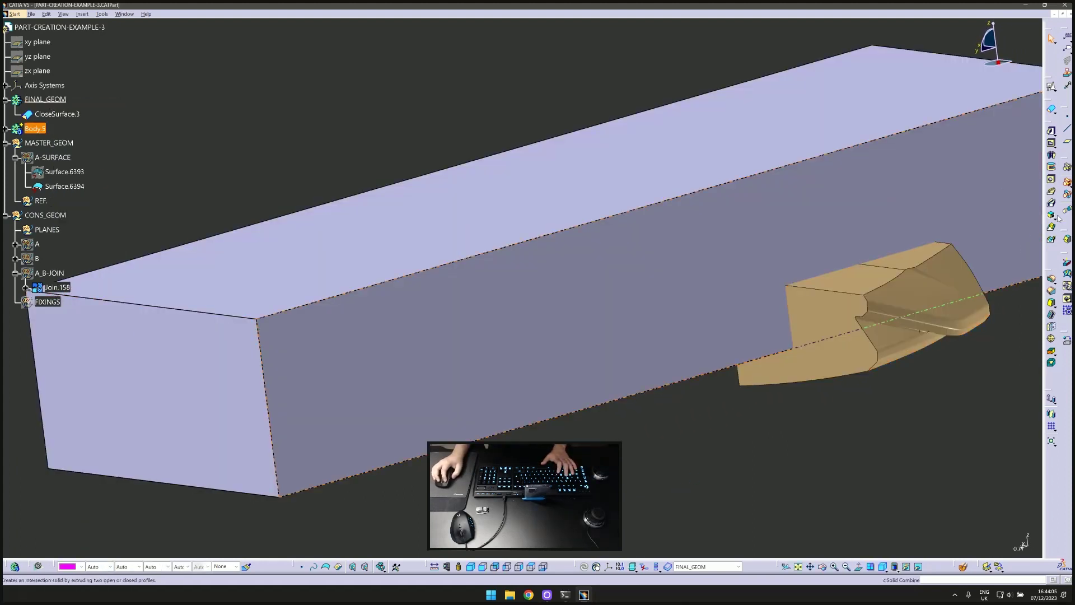
{"action": "left_click", "coordinate": [752, 351]}
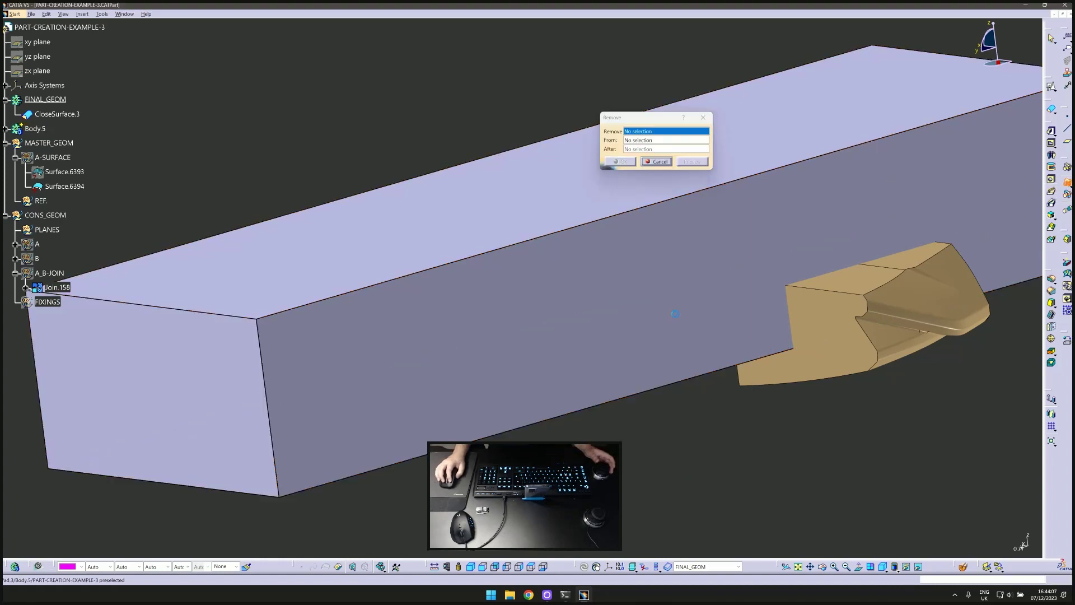
{"action": "key", "text": "Return"}
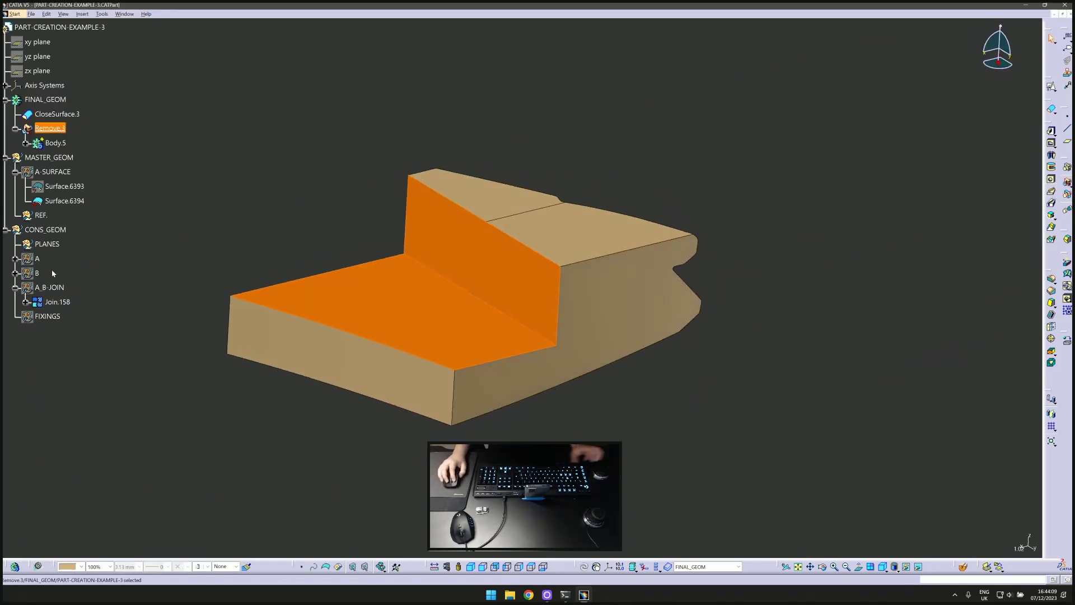
Make FIXINGS the active geometrical set and switch to the surface design workbench.
{"action": "right_click", "coordinate": [46, 316]}
{"action": "left_click", "coordinate": [76, 383]}
{"action": "key", "text": "alt+g"}
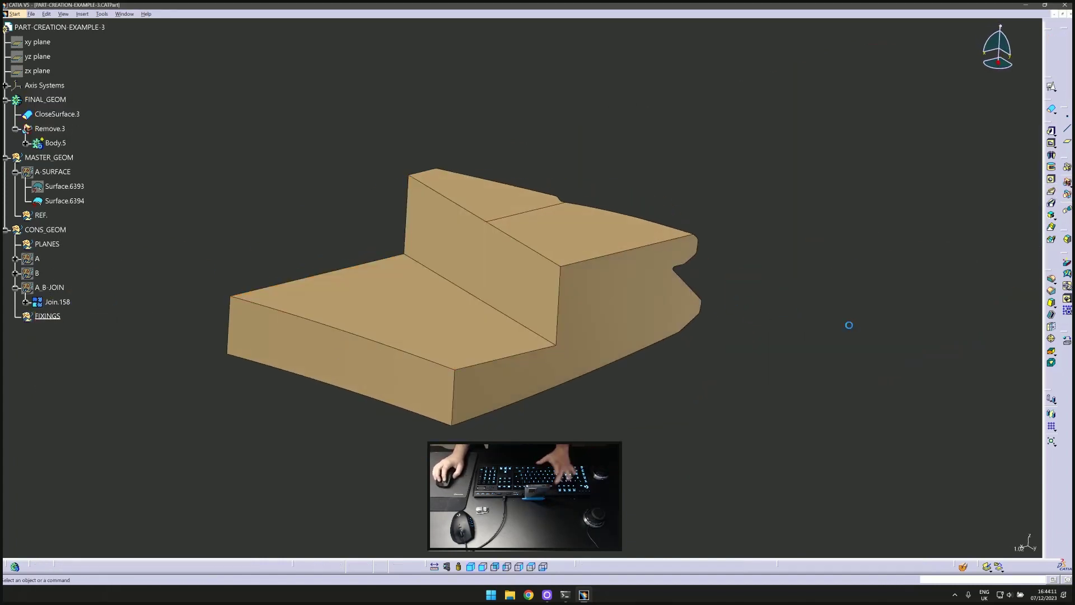
Create a parallel curve offset 25 mm from the step's inner edge on the lower ledge face, with the direction reversed onto the ledge.
{"action": "left_click", "coordinate": [439, 277]}
{"action": "left_click", "coordinate": [440, 287]}
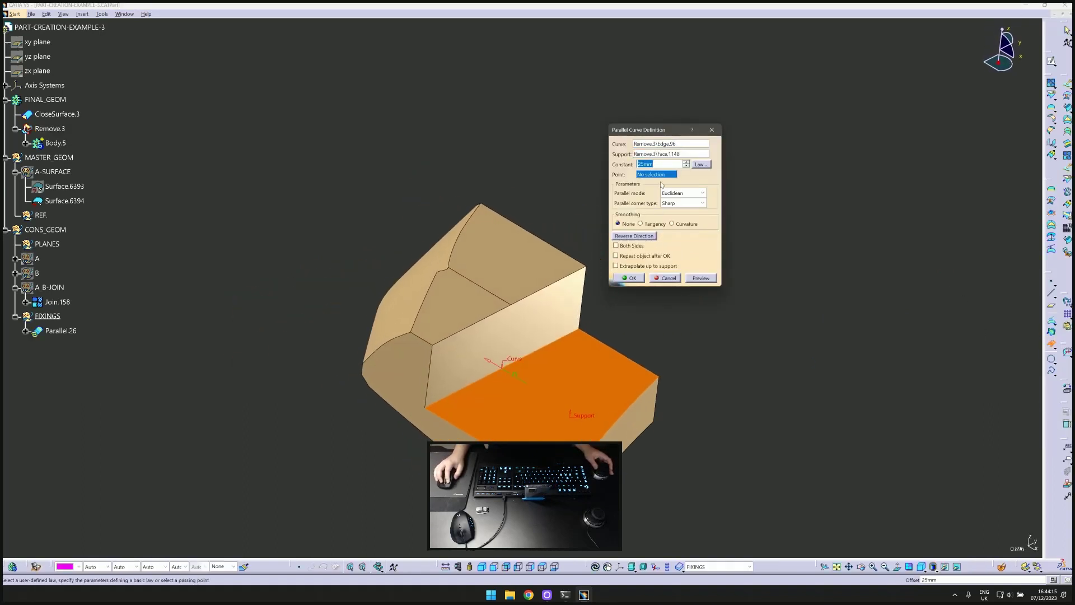
{"action": "key", "text": "Return"}
{"action": "key", "text": "Return"}
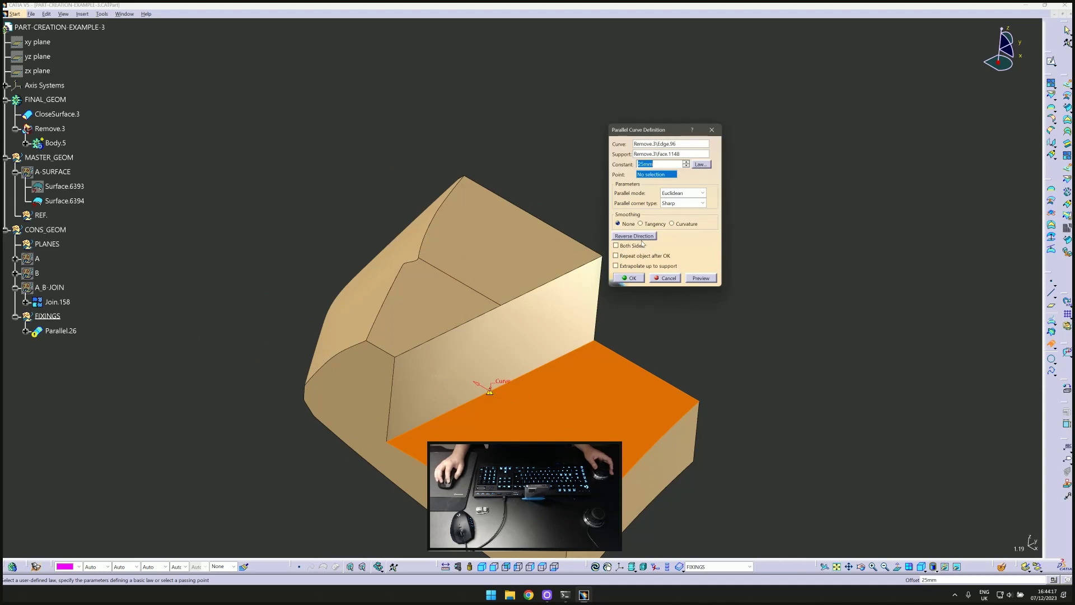
{"action": "left_click", "coordinate": [640, 237]}
{"action": "key", "text": "Return"}
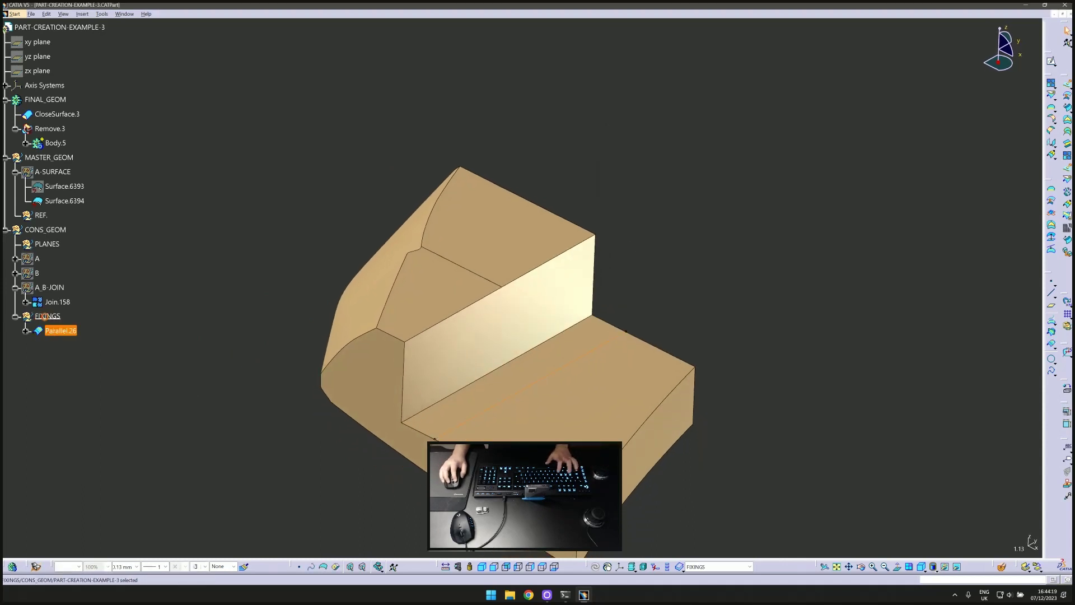
Make two copies of the parallel curve in FIXINGS and increase their offsets so the three curves are evenly spaced across the ledge.
{"action": "key", "text": "ctrl+v"}
{"action": "double_click", "coordinate": [60, 344]}
{"action": "key", "text": "Return"}
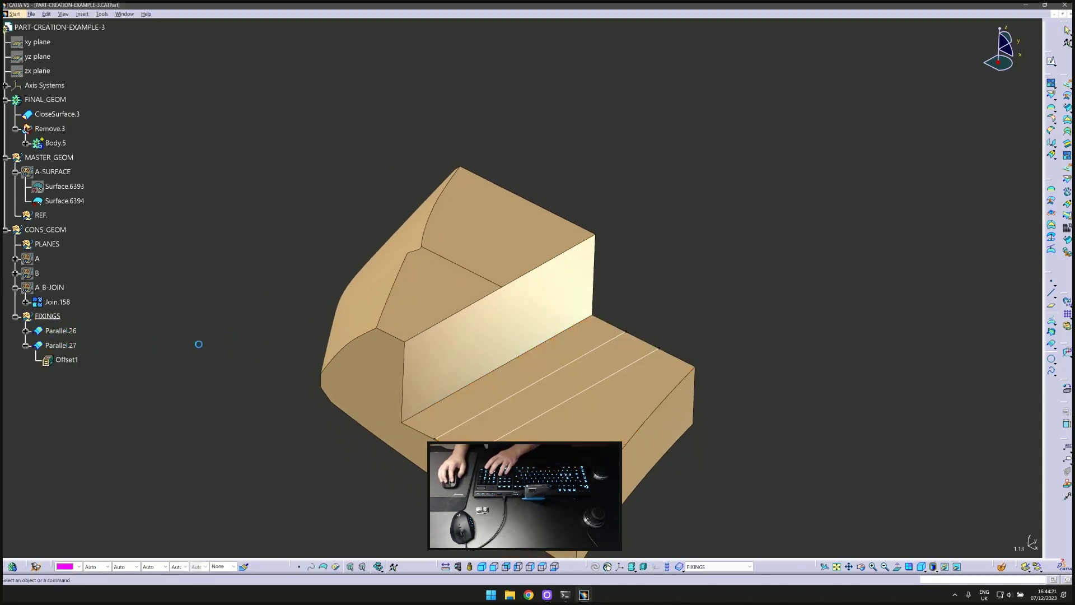
{"action": "left_click", "coordinate": [60, 345]}
{"action": "key", "text": "ctrl+c"}
{"action": "left_click", "coordinate": [48, 316]}
{"action": "key", "text": "ctrl+v"}
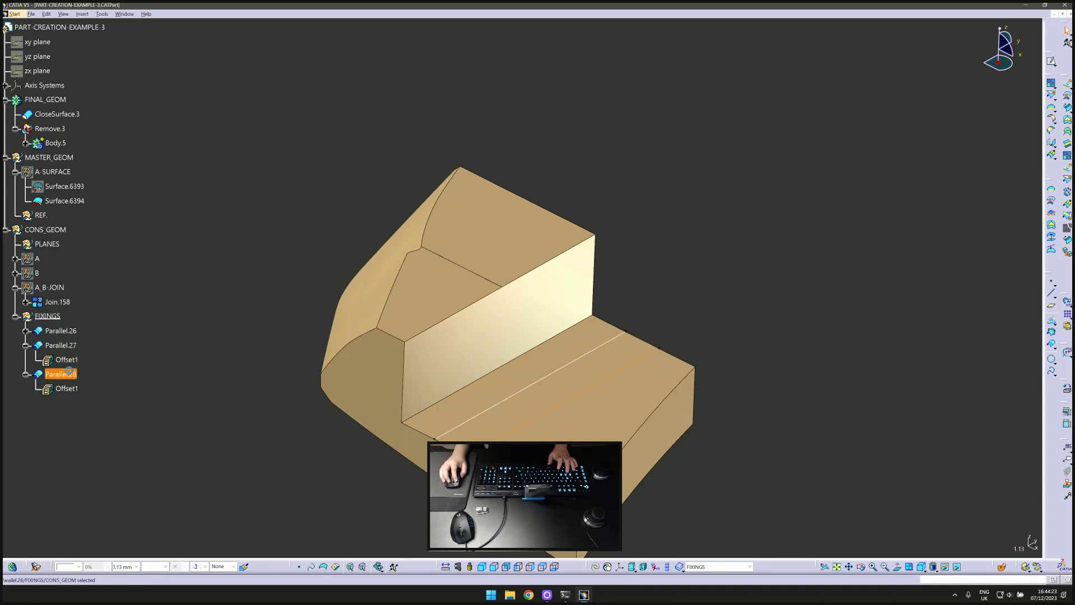
{"action": "key", "text": "Return"}
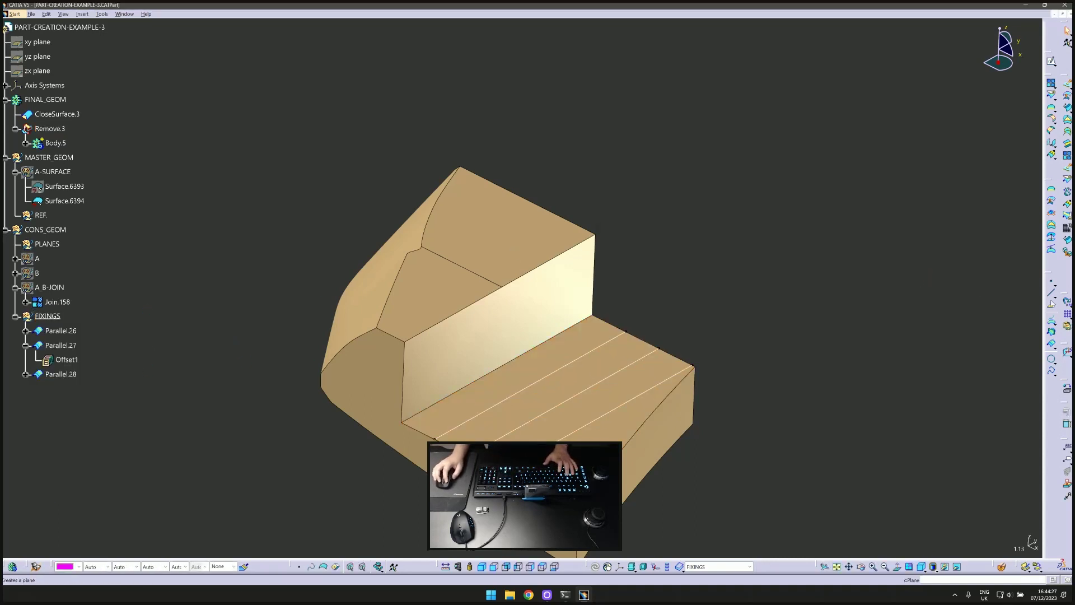
Place two points on the middle curve Parallel.27 by ratio of curve length, one toward each end.
{"action": "left_click", "coordinate": [642, 359]}
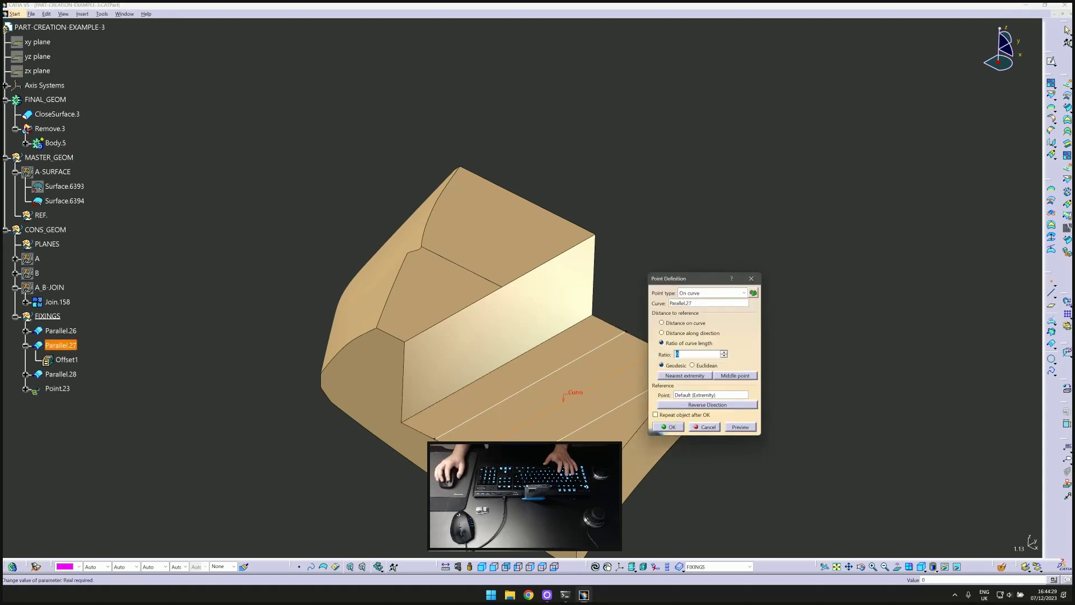
{"action": "key", "text": "Return"}
{"action": "left_click", "coordinate": [1052, 282]}
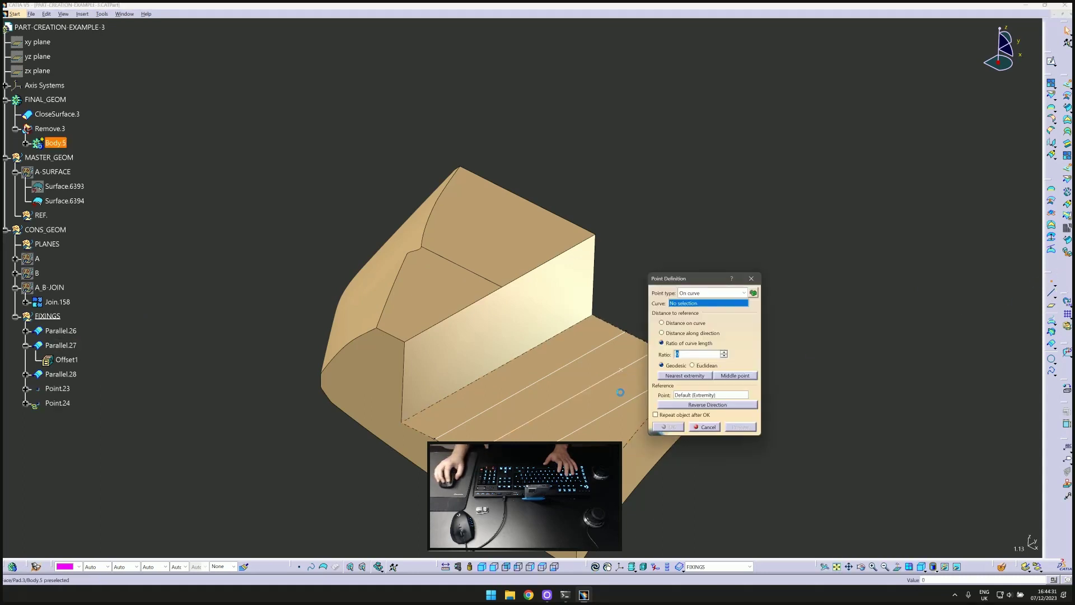
{"action": "left_click", "coordinate": [595, 384]}
{"action": "type", "text": "20"}
{"action": "key", "text": "Return"}
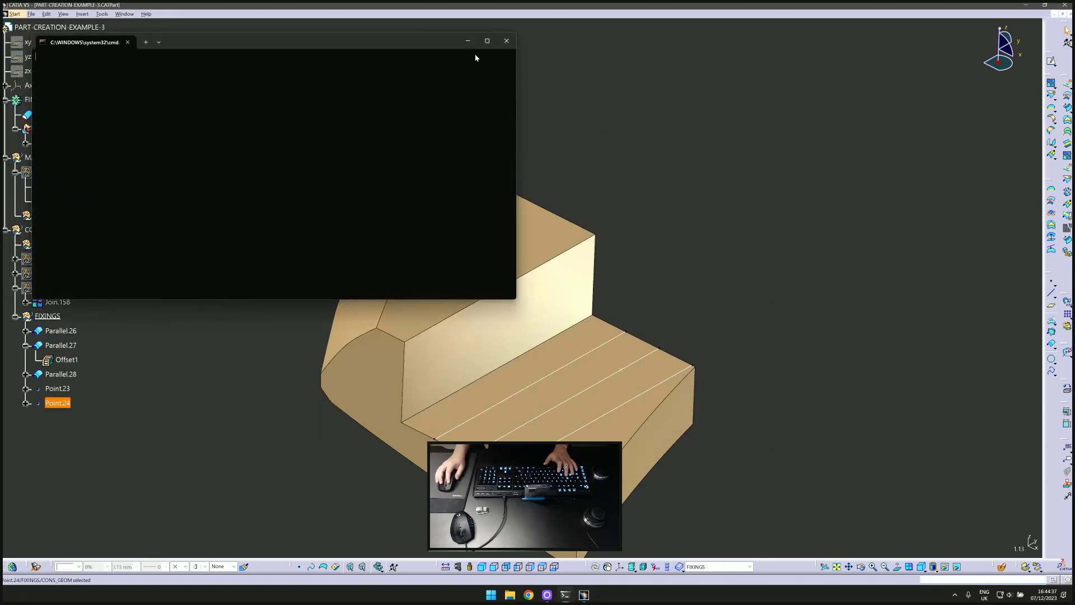
{"action": "double_click", "coordinate": [58, 402]}
{"action": "key", "text": "Return"}
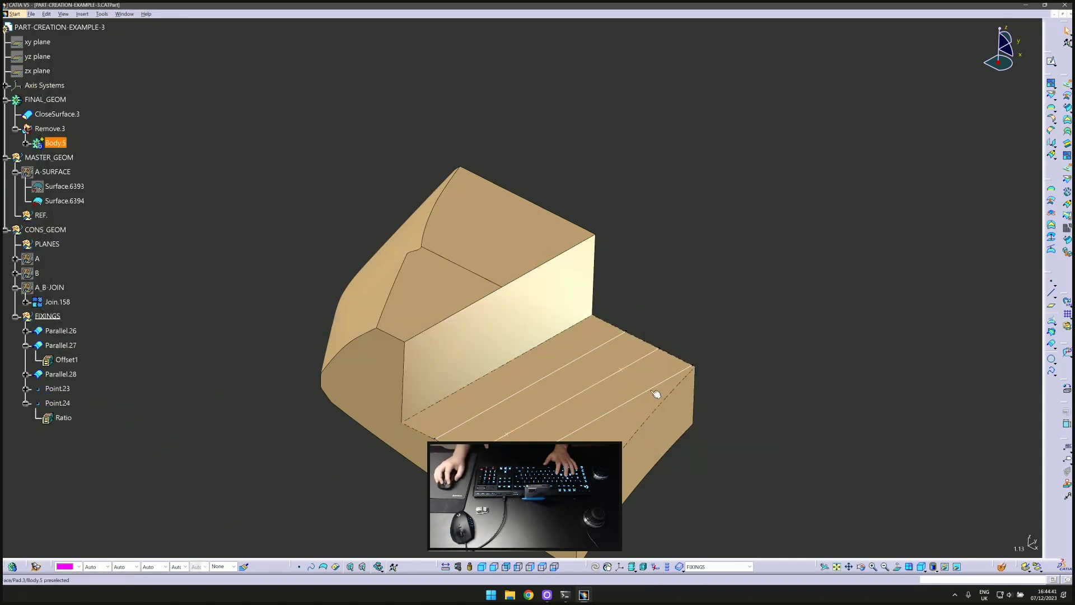
Place a point at ratio 0.3 on the outermost curve Parallel.28 and another ratio-based point on Parallel.26, nearest the step.
{"action": "left_click", "coordinate": [1048, 278]}
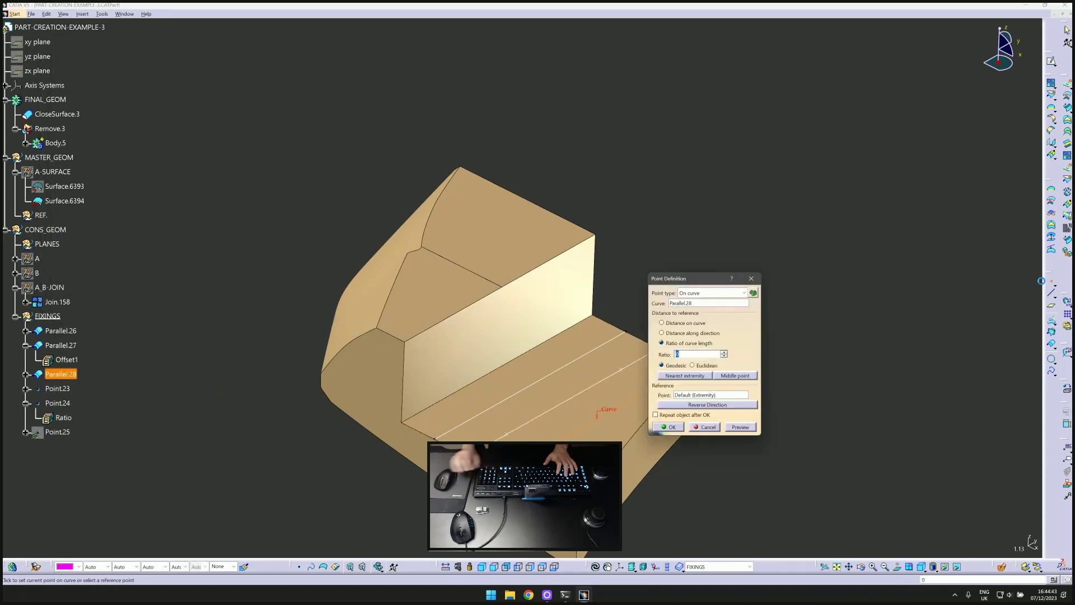
{"action": "key", "text": "Return"}
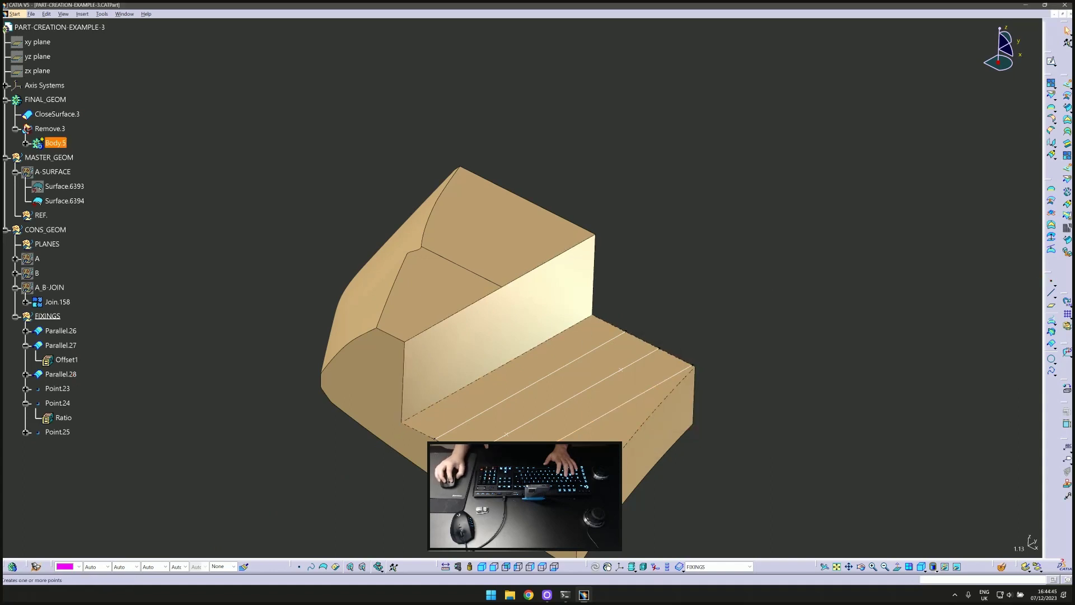
{"action": "double_click", "coordinate": [58, 432]}
{"action": "type", "text": "0.3"}
{"action": "key", "text": "Return"}
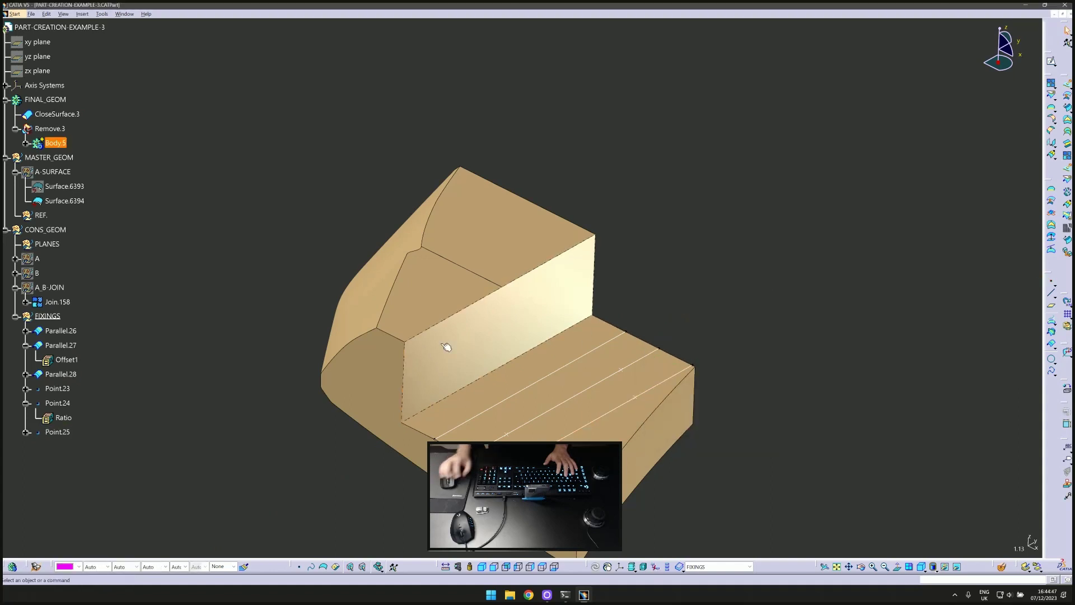
{"action": "left_click", "coordinate": [1052, 284]}
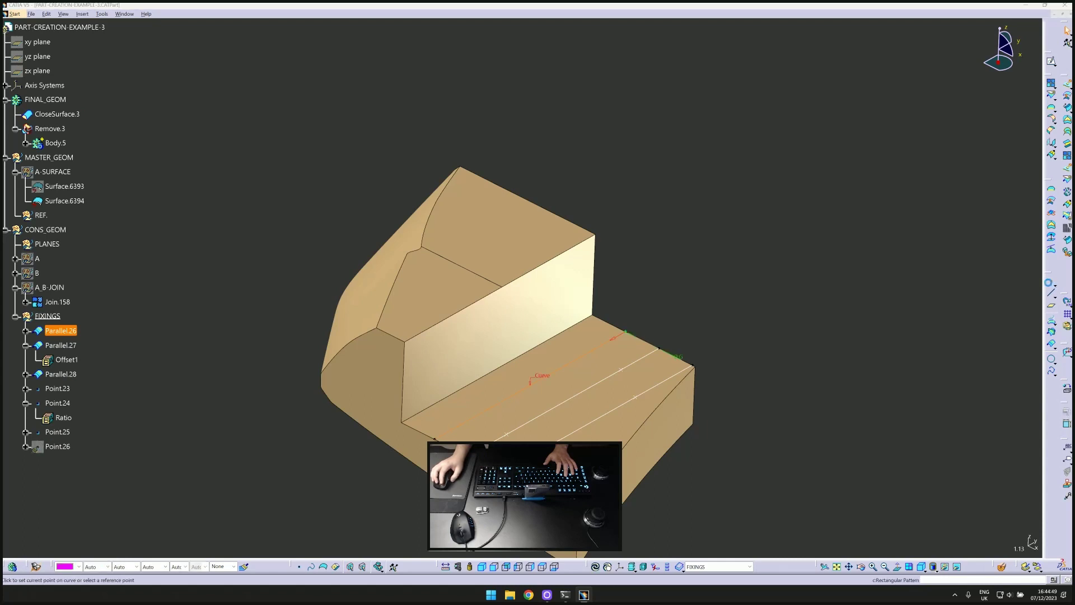
{"action": "key", "text": "Return"}
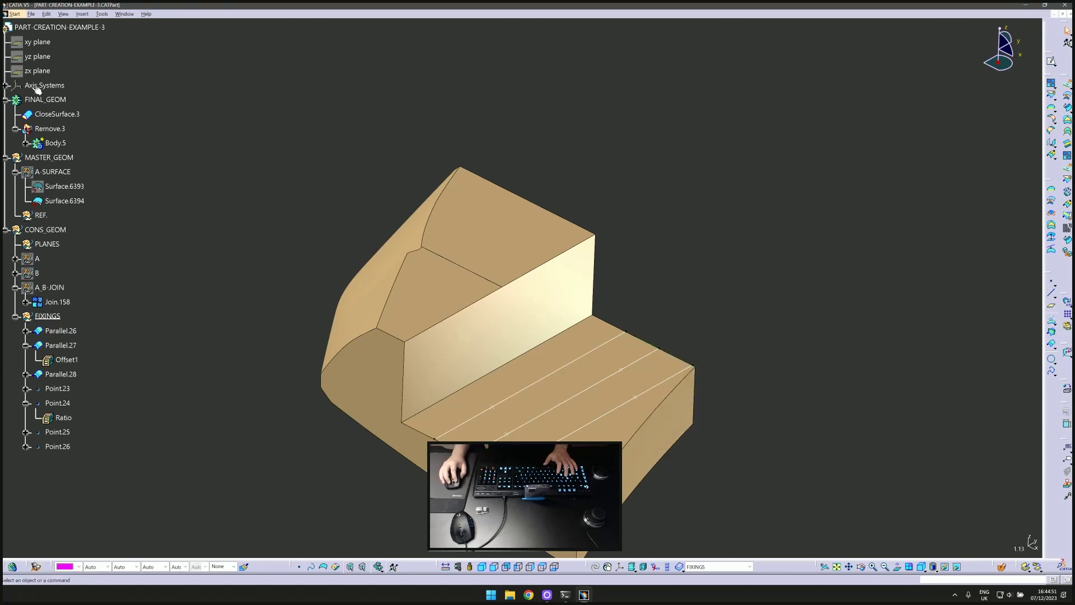
Insert M8 TAPPEX holes from POWERCOPY - HOLES - R19 - VITAL 3D PRINT STANDARDS.CATPart into FINAL_GEOM on the ledge face, at both middle-curve points.
{"action": "double_click", "coordinate": [44, 100]}
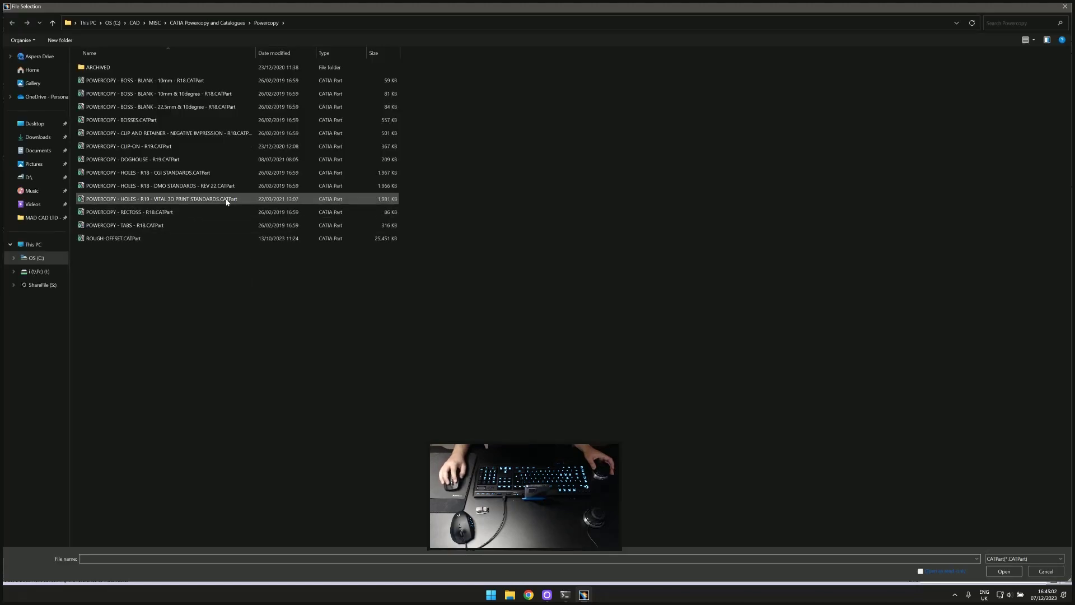
{"action": "left_click", "coordinate": [227, 199]}
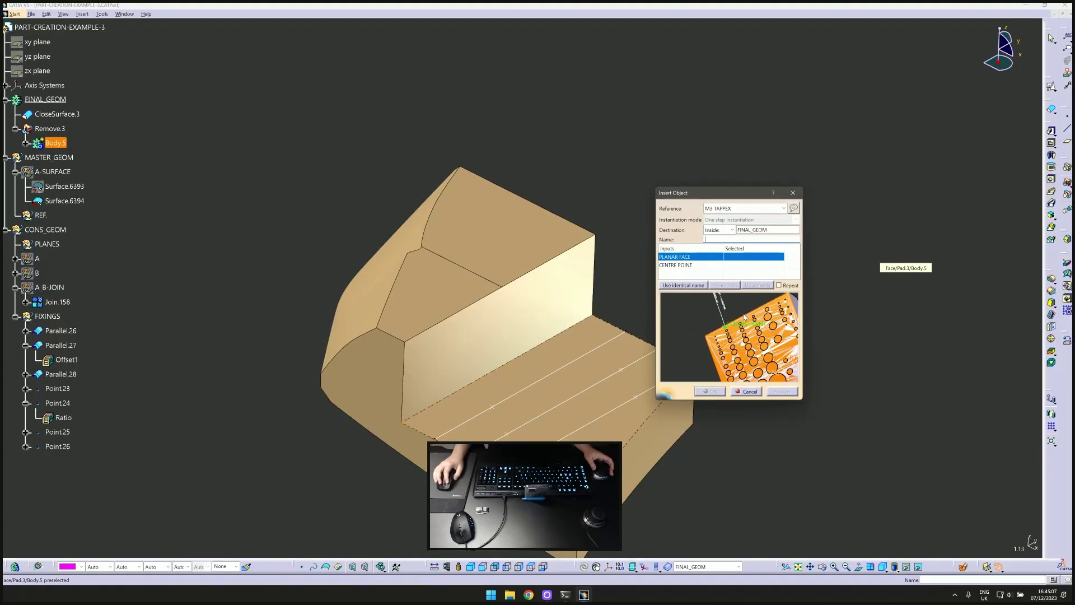
{"action": "left_click", "coordinate": [761, 206]}
{"action": "left_click_drag", "start_coordinate": [792, 300], "coordinate": [792, 259]}
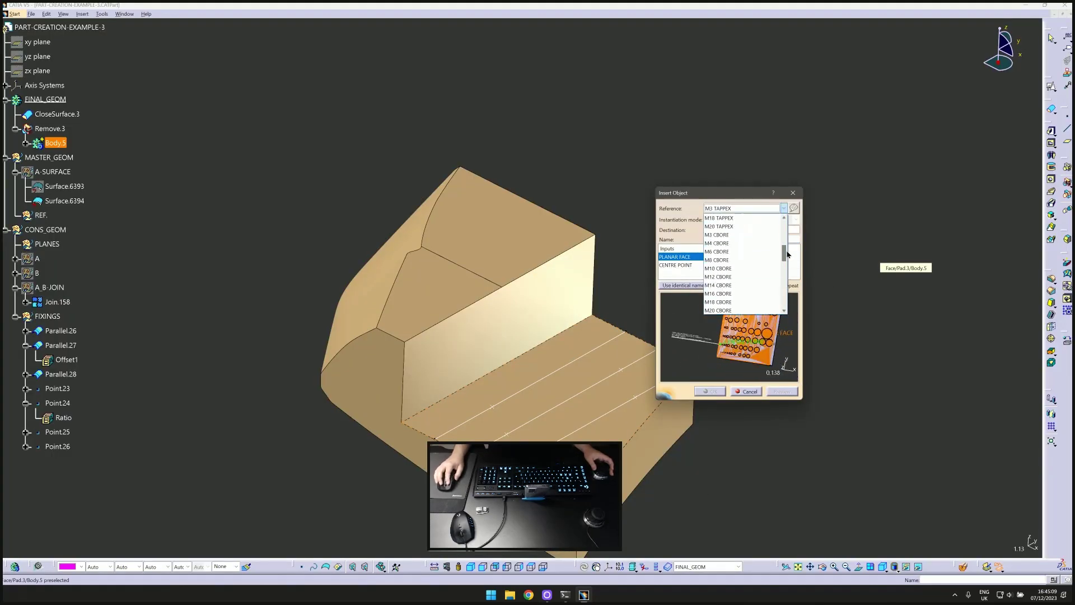
{"action": "scroll", "coordinate": [747, 241], "scroll_direction": "up", "scroll_amount": 3}
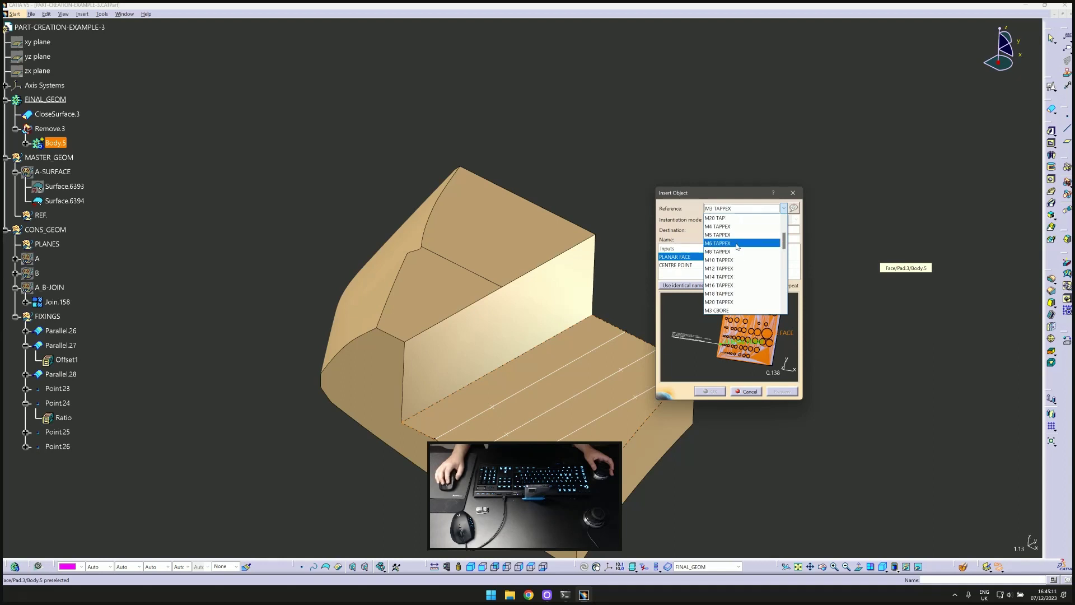
{"action": "left_click", "coordinate": [728, 251]}
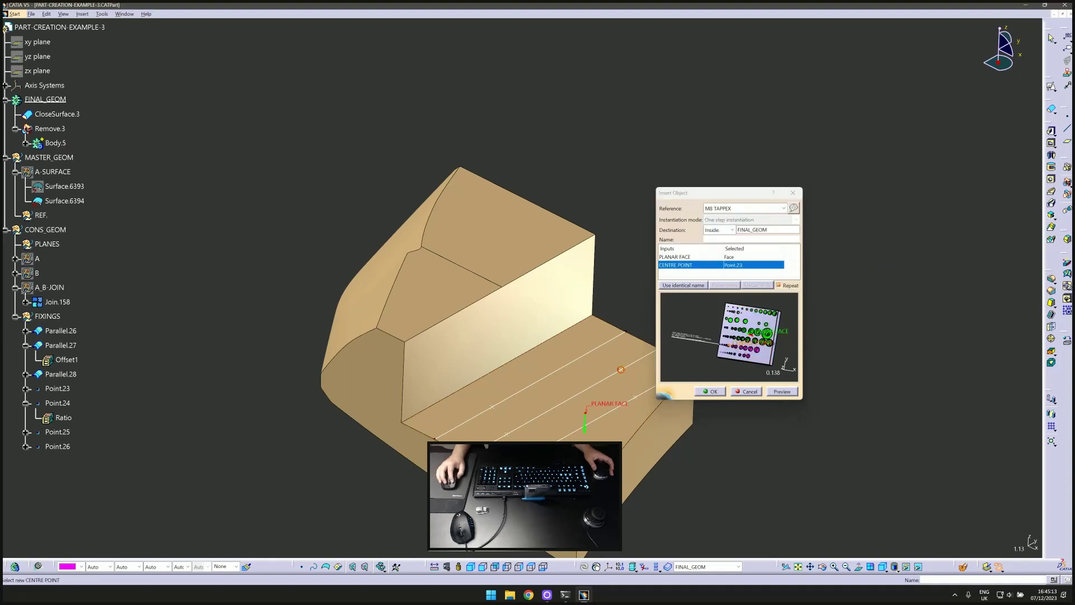
{"action": "left_click", "coordinate": [620, 369]}
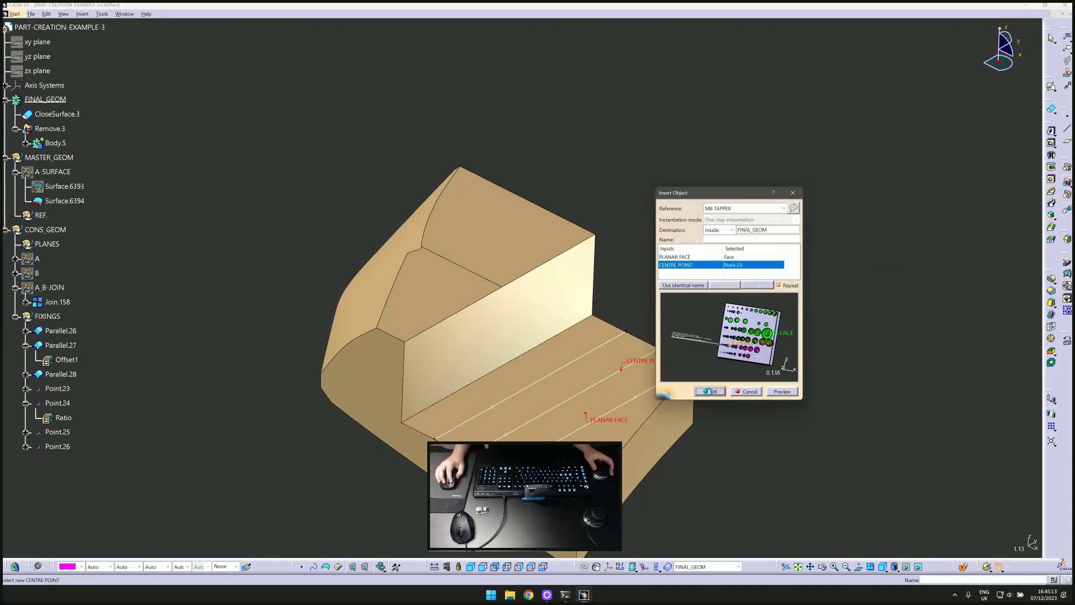
{"action": "left_click", "coordinate": [507, 434]}
Insert Ø6 DOWEL HOLE features on the ledge face at the points on the innermost and outermost parallel curves.
{"action": "left_click", "coordinate": [783, 209]}
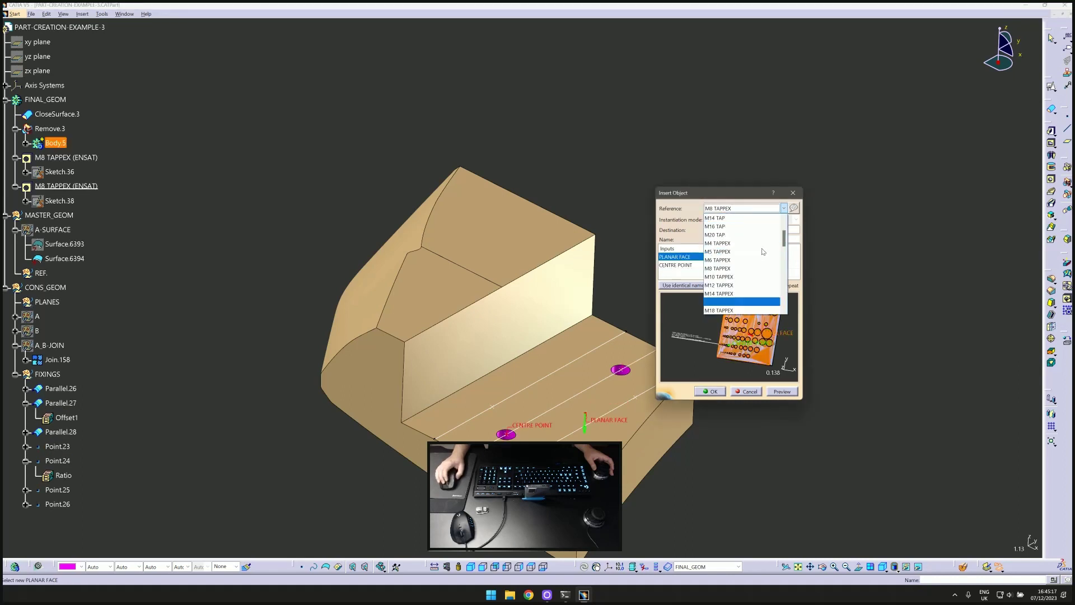
{"action": "scroll", "coordinate": [762, 251], "scroll_direction": "down", "scroll_amount": 5}
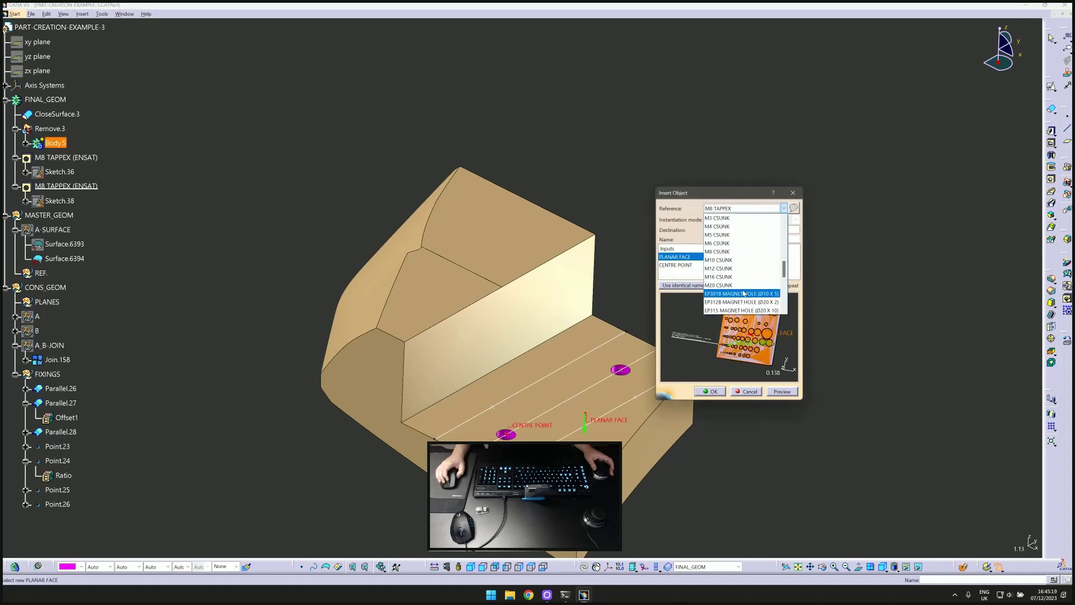
{"action": "scroll", "coordinate": [744, 294], "scroll_direction": "down", "scroll_amount": 3}
{"action": "left_click", "coordinate": [740, 277]}
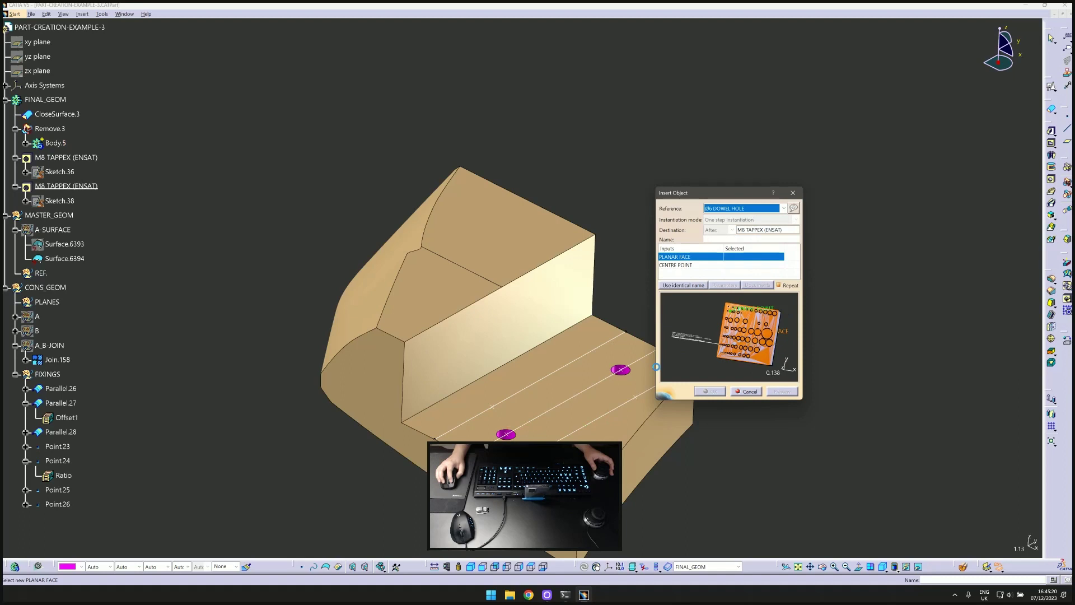
{"action": "left_click", "coordinate": [625, 404]}
{"action": "left_click", "coordinate": [699, 393]}
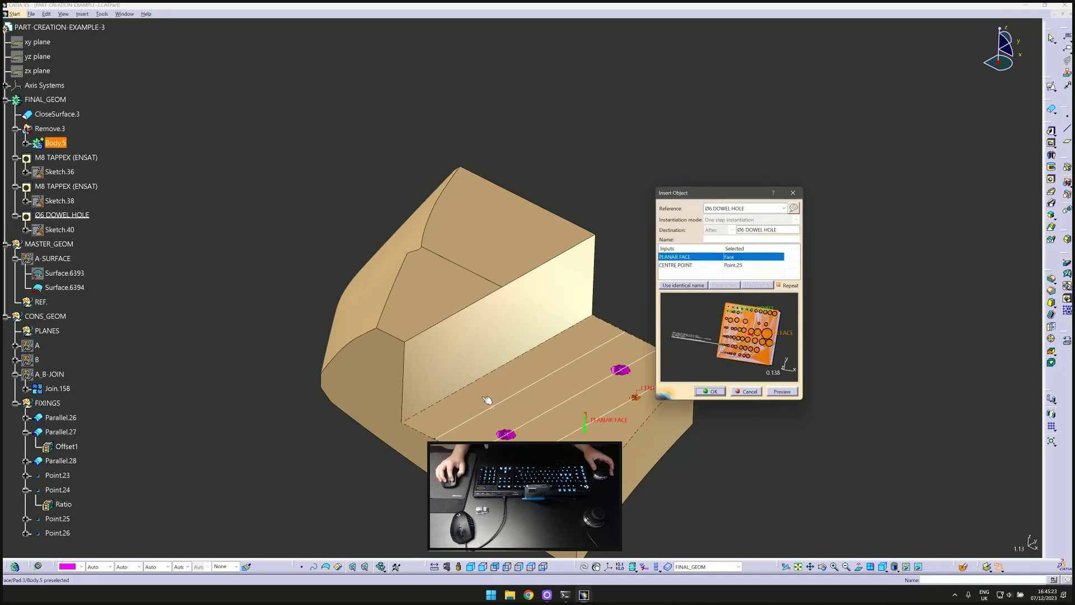
{"action": "left_click", "coordinate": [713, 391]}
Make FINAL_GEOM the work object and fillet the inner corner edge between the step wall and the ledge with a 6 mm radius.
{"action": "right_click", "coordinate": [51, 103]}
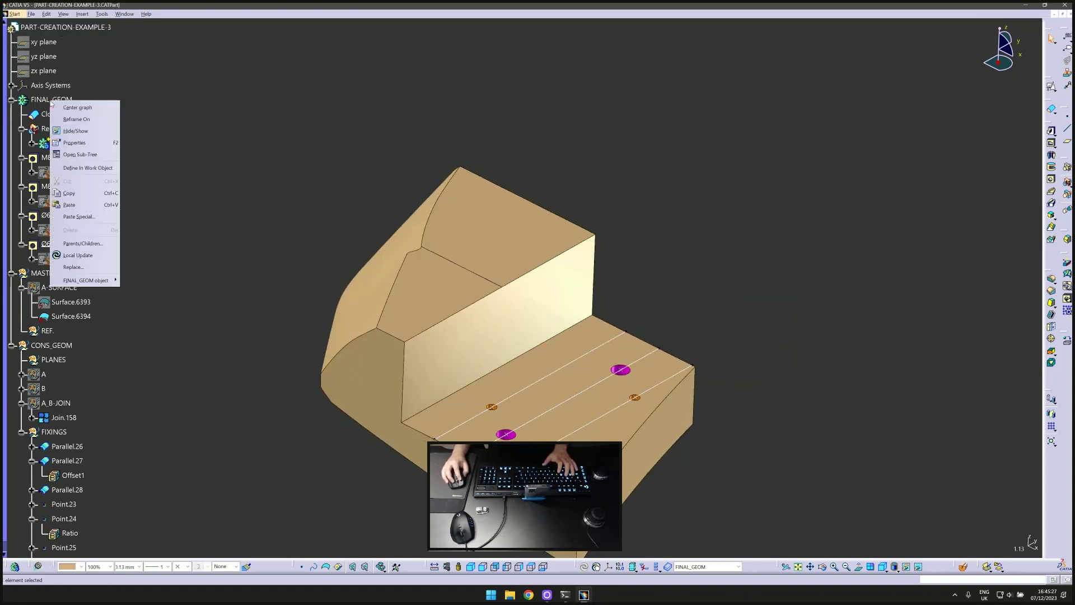
{"action": "left_click", "coordinate": [88, 168]}
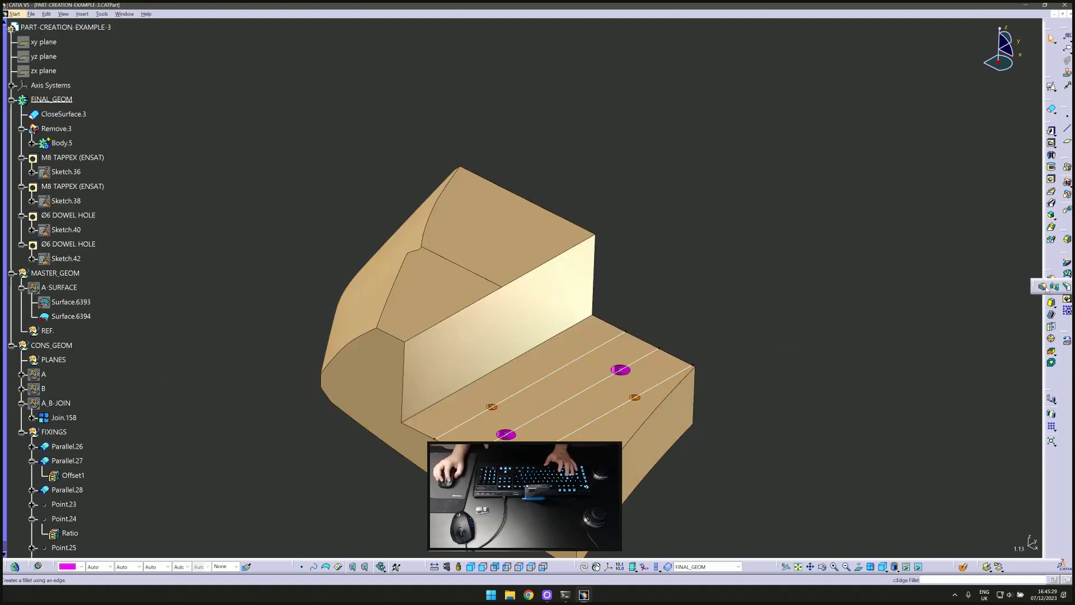
{"action": "left_click", "coordinate": [1043, 287]}
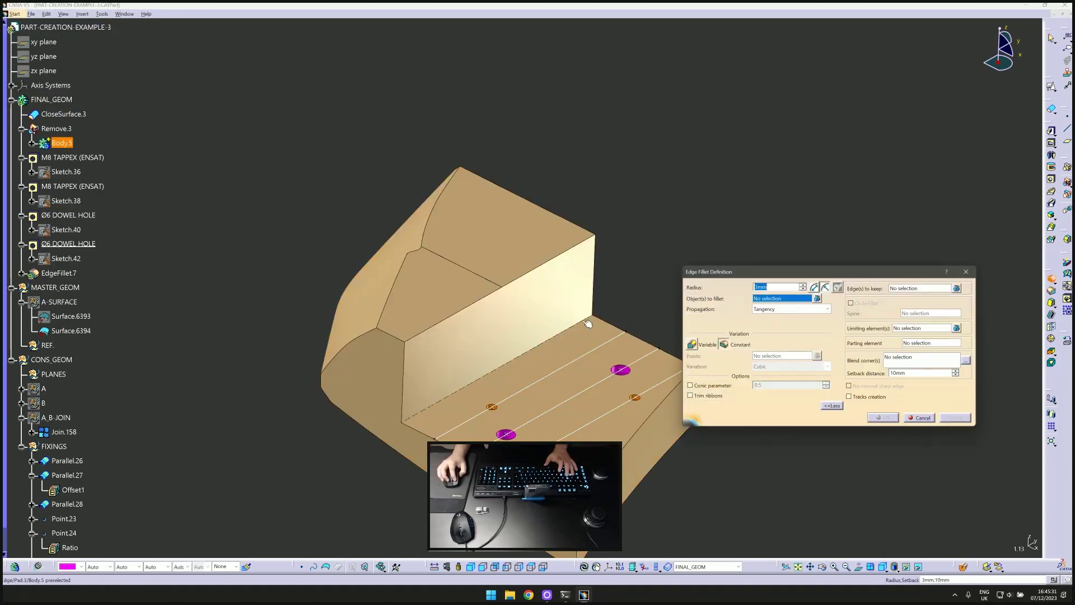
{"action": "key", "text": "Return"}
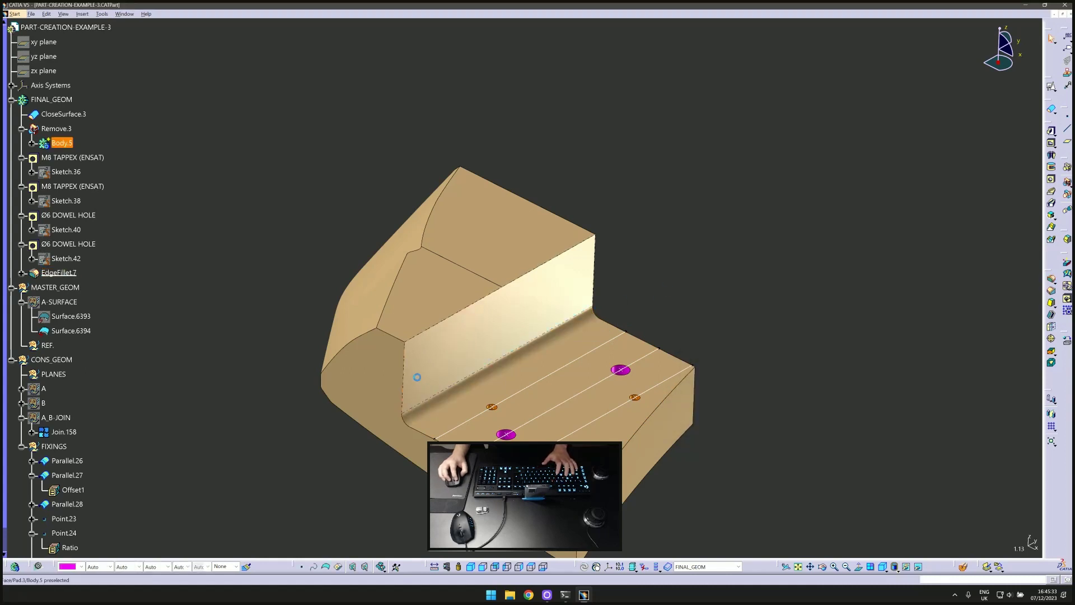
Add 6 mm edge fillets along the edges at both ends of the step and along the ledge's outer edge.
{"action": "left_click", "coordinate": [1051, 277]}
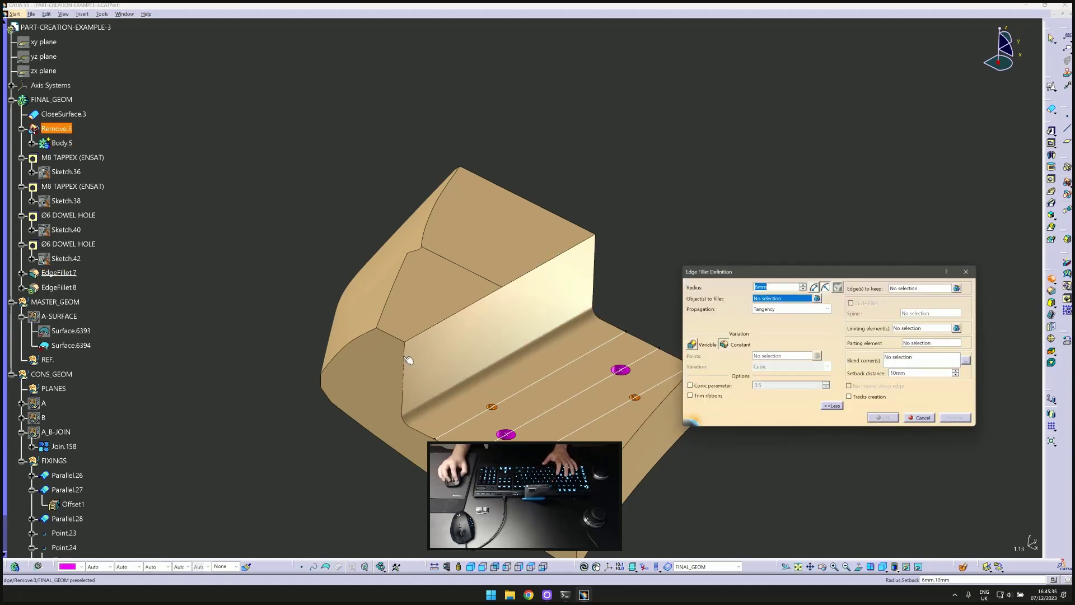
{"action": "left_click", "coordinate": [405, 360]}
{"action": "key", "text": "Return"}
{"action": "left_click", "coordinate": [596, 316]}
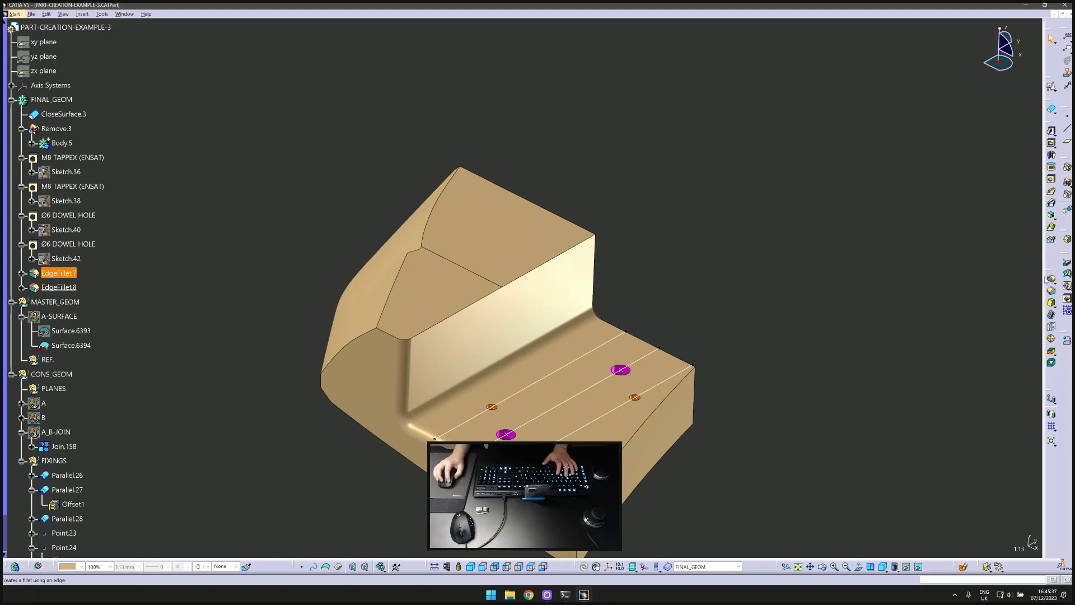
{"action": "left_click", "coordinate": [1051, 279]}
{"action": "key", "text": "Return"}
{"action": "left_click", "coordinate": [657, 418]}
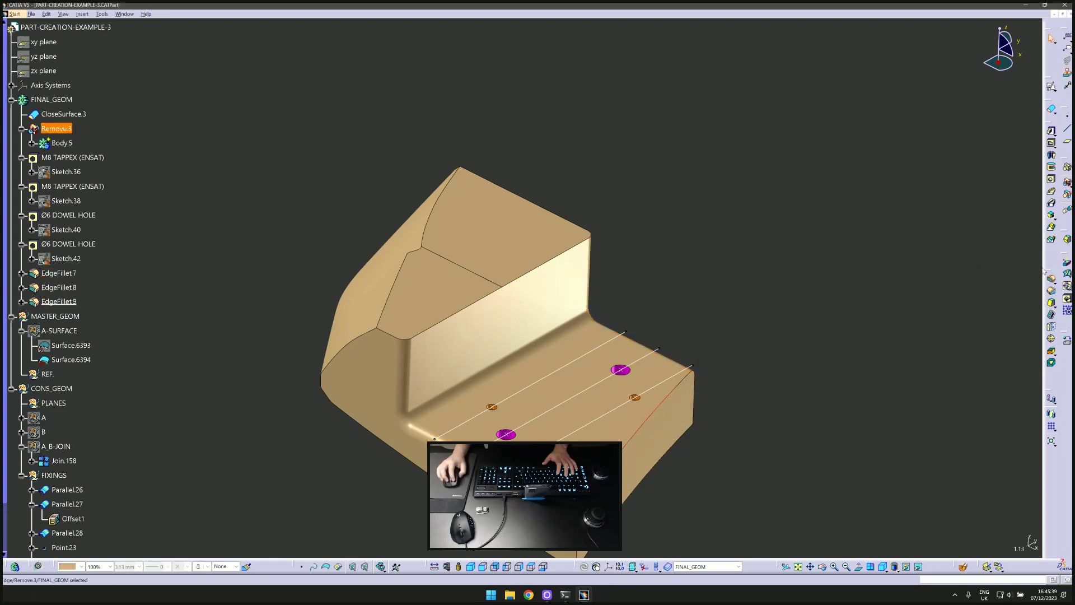
{"action": "left_click", "coordinate": [1051, 280]}
{"action": "key", "text": "Return"}
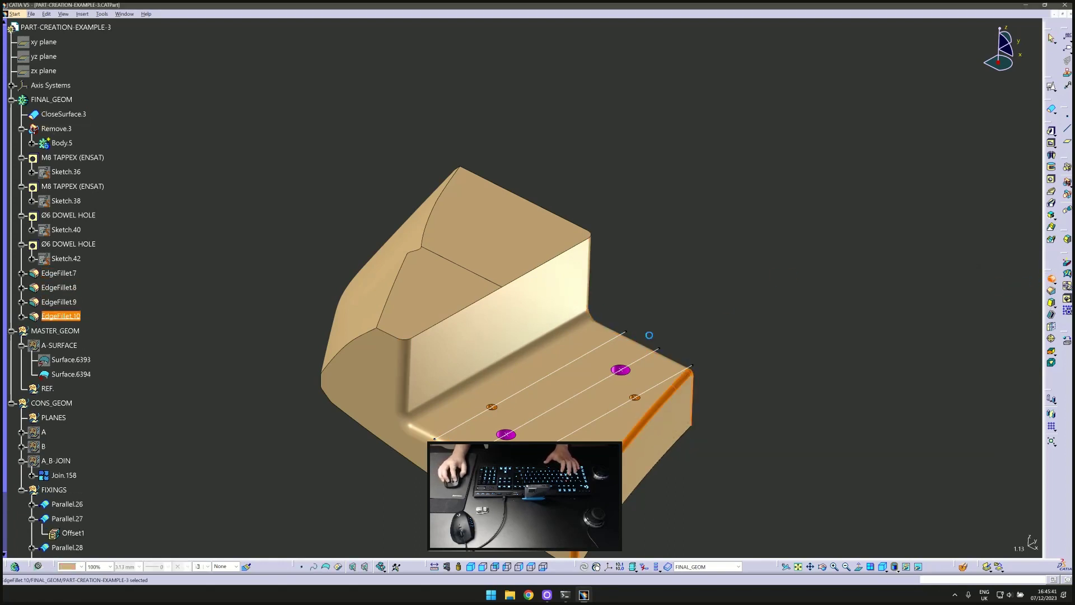
Hide the FIXINGS and MASTER_GEOM geometrical sets so only the finished solid is displayed.
{"action": "left_click", "coordinate": [47, 491]}
{"action": "key", "text": "space"}
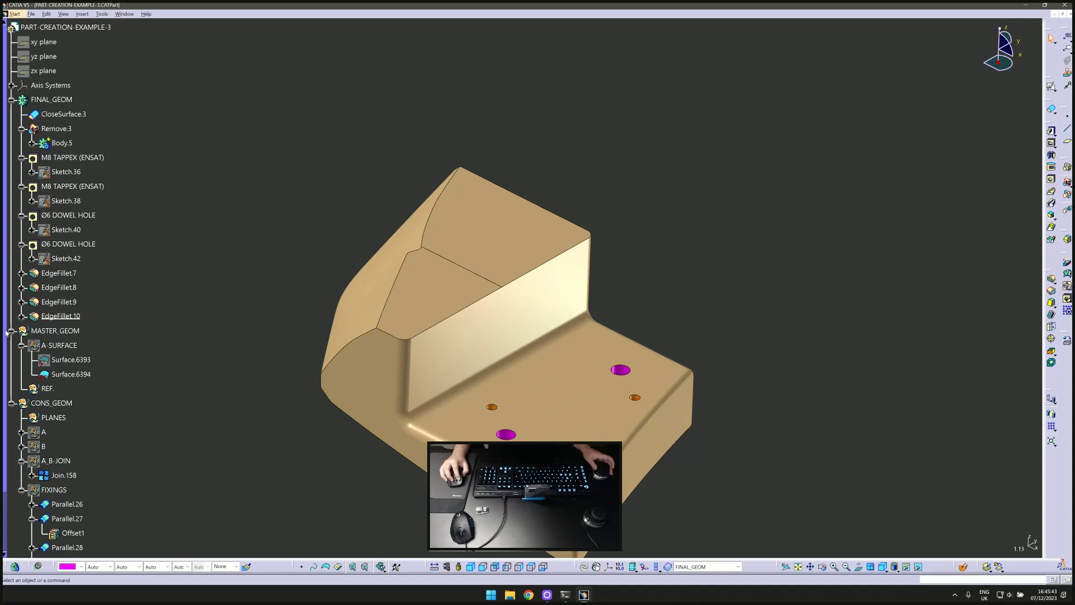
{"action": "left_click", "coordinate": [44, 330]}
{"action": "key", "text": "space"}
Collapse the MASTER_GEOM, CONS_GEOM and FINAL_GEOM branches in the specification tree.
{"action": "left_click", "coordinate": [44, 345]}
{"action": "left_click", "coordinate": [11, 329]}
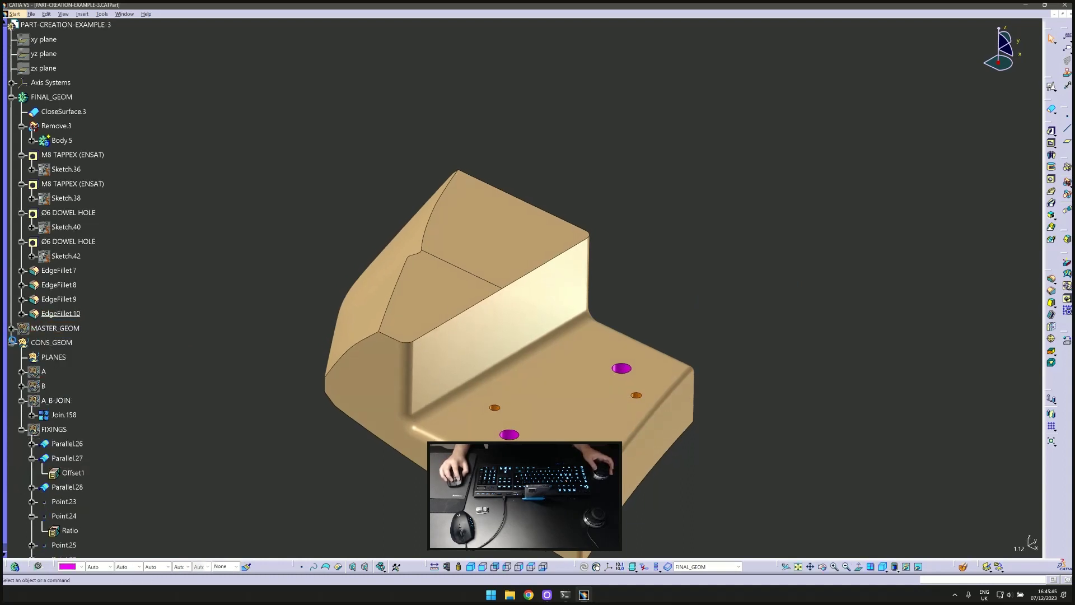
{"action": "left_click", "coordinate": [11, 343]}
{"action": "scroll", "coordinate": [13, 343], "scroll_direction": "down", "scroll_amount": 1}
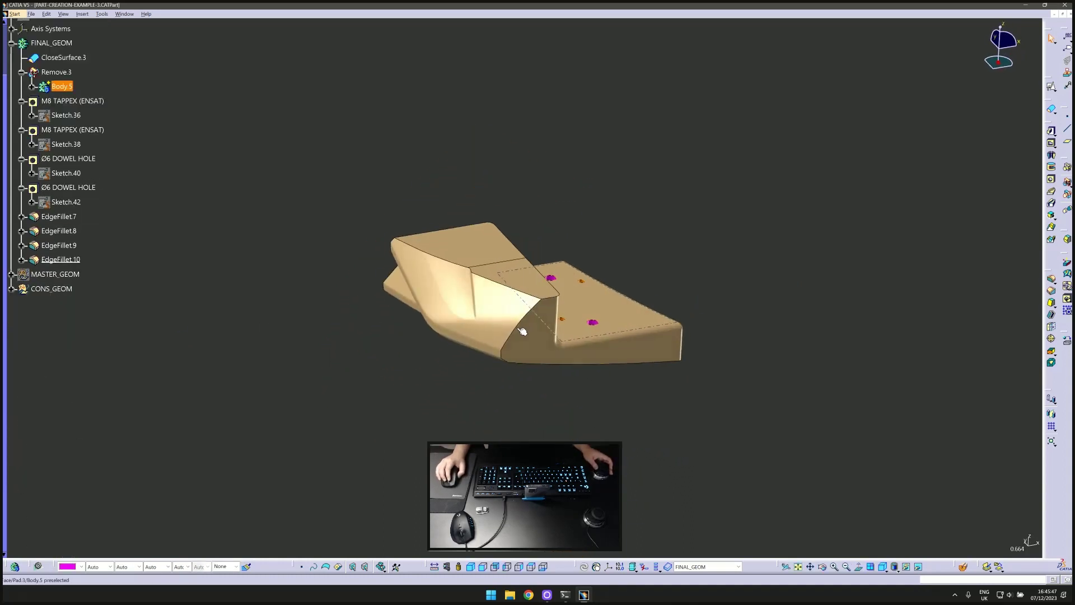
{"action": "scroll", "coordinate": [448, 312], "scroll_direction": "up", "scroll_amount": 2}
{"action": "left_click", "coordinate": [5, 152]}
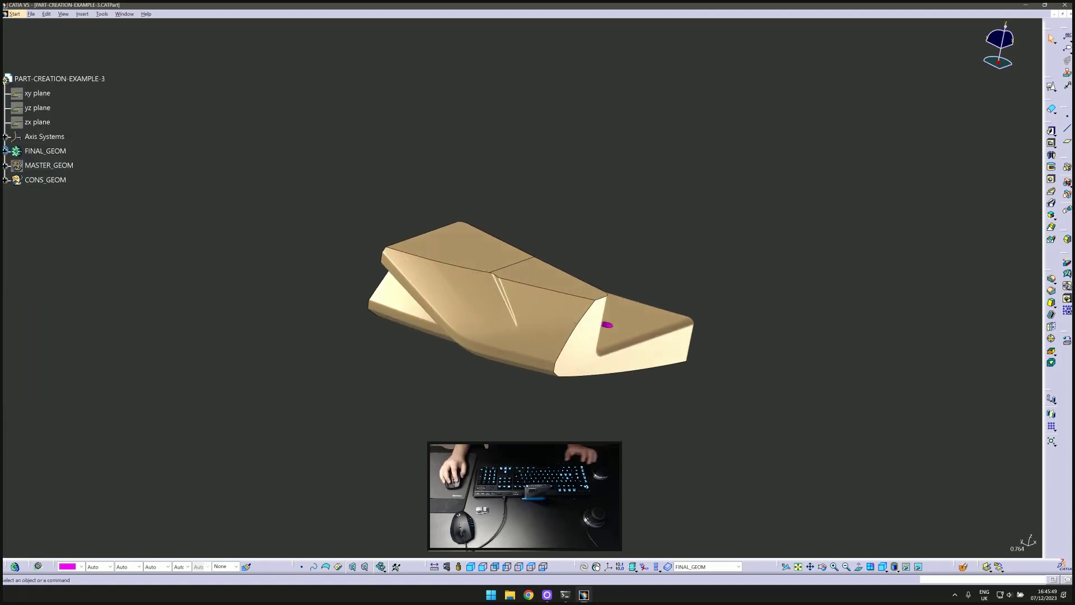